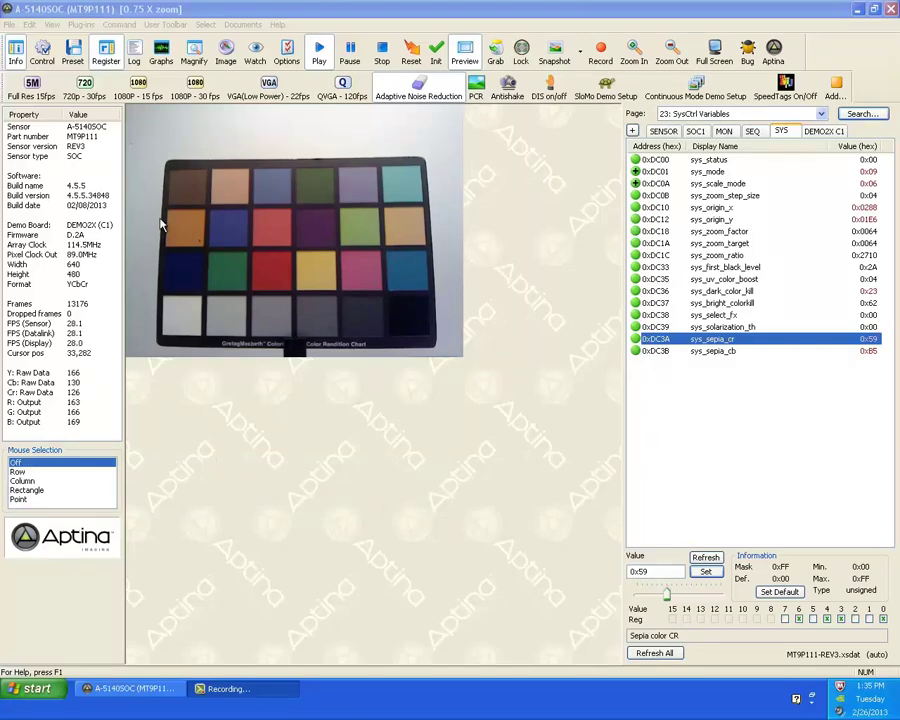
Open the default presets for MT9P111-REV3.ini below the camera image and select the Demo Initialization preset
click(73, 52)
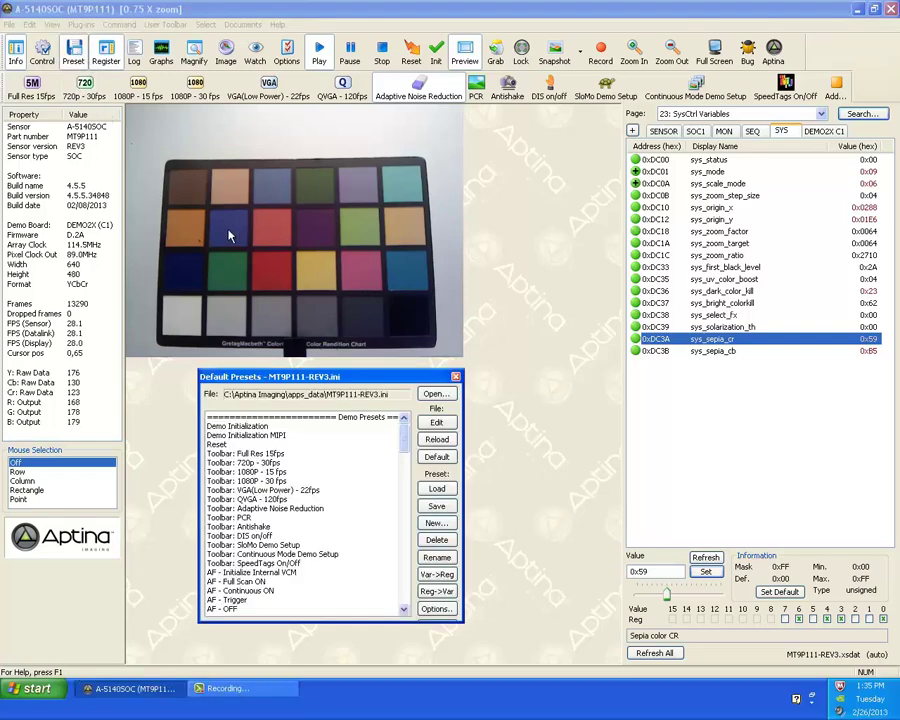
drag(346, 381, 326, 422)
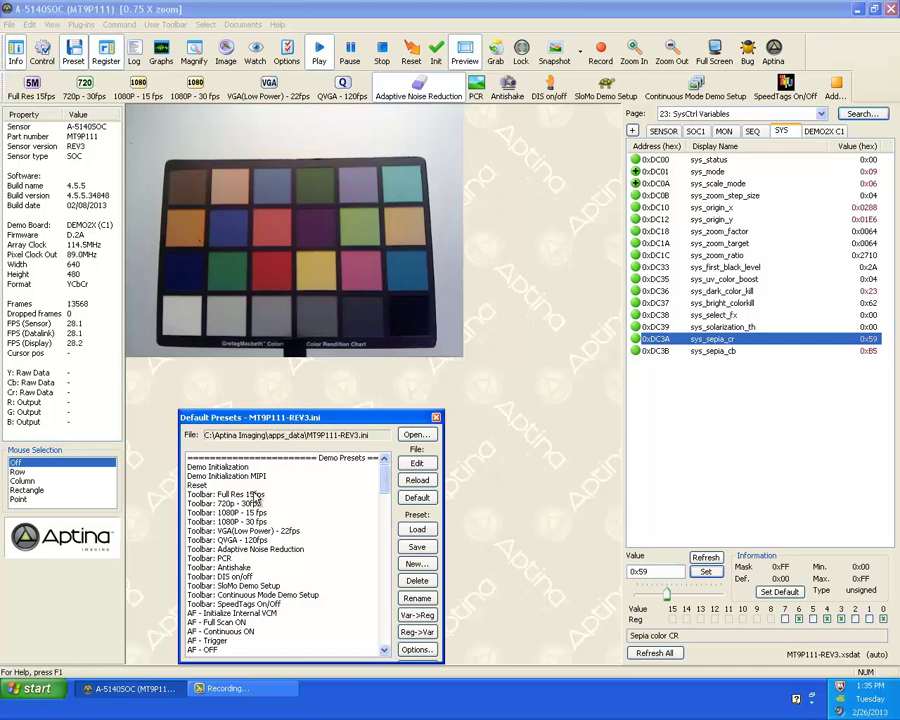
drag(300, 417, 298, 395)
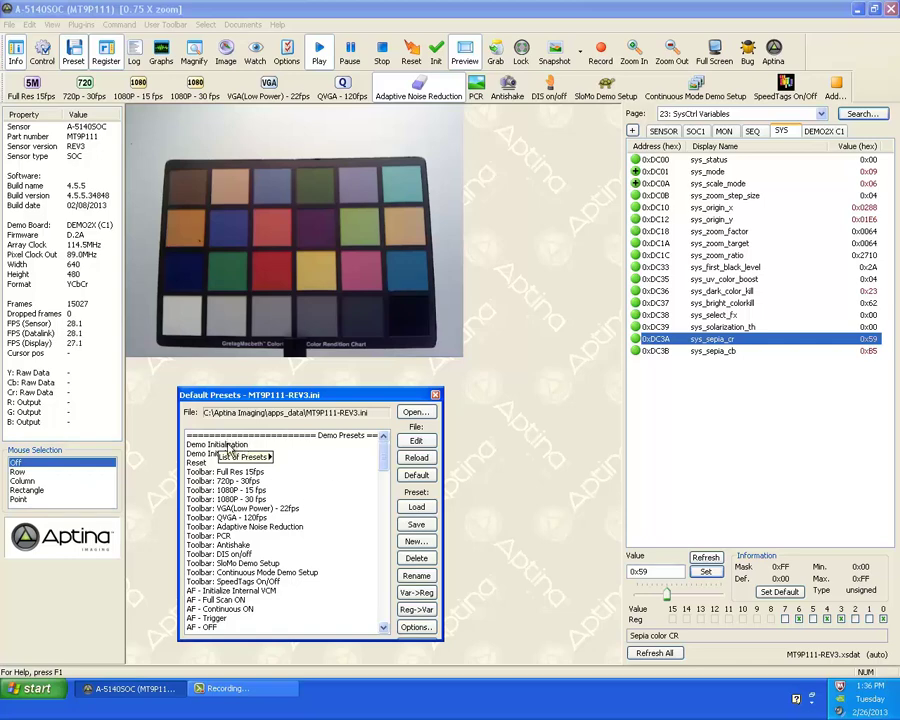
click(228, 446)
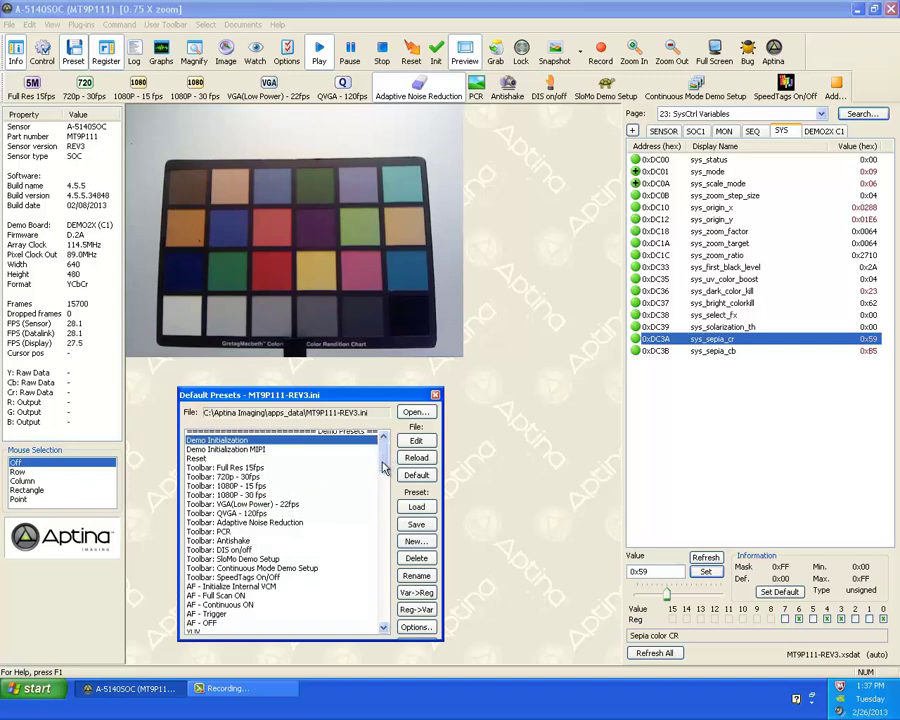
Look through the preset list, open MT9P111-REV3.ini for editing in Notepad, and move the text window off the preset list
drag(384, 460, 378, 514)
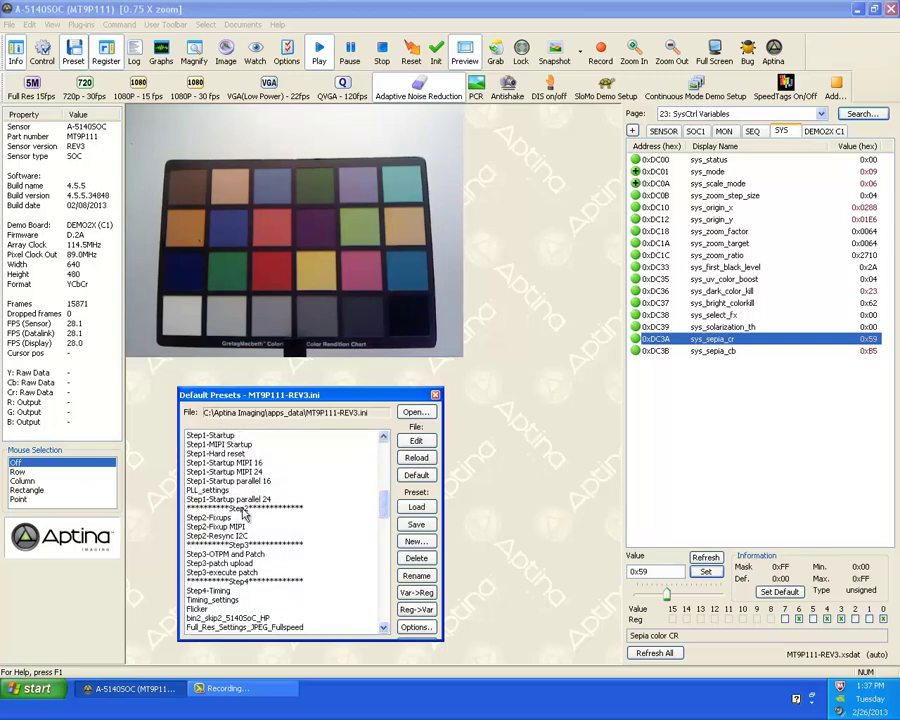
drag(380, 512, 384, 443)
click(416, 441)
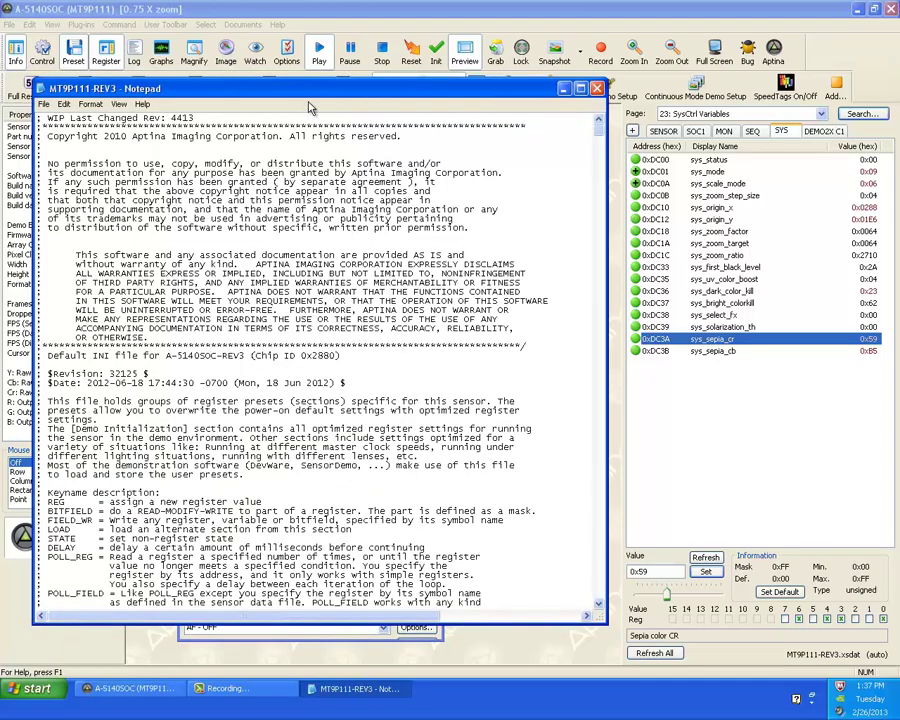
drag(310, 94, 548, 116)
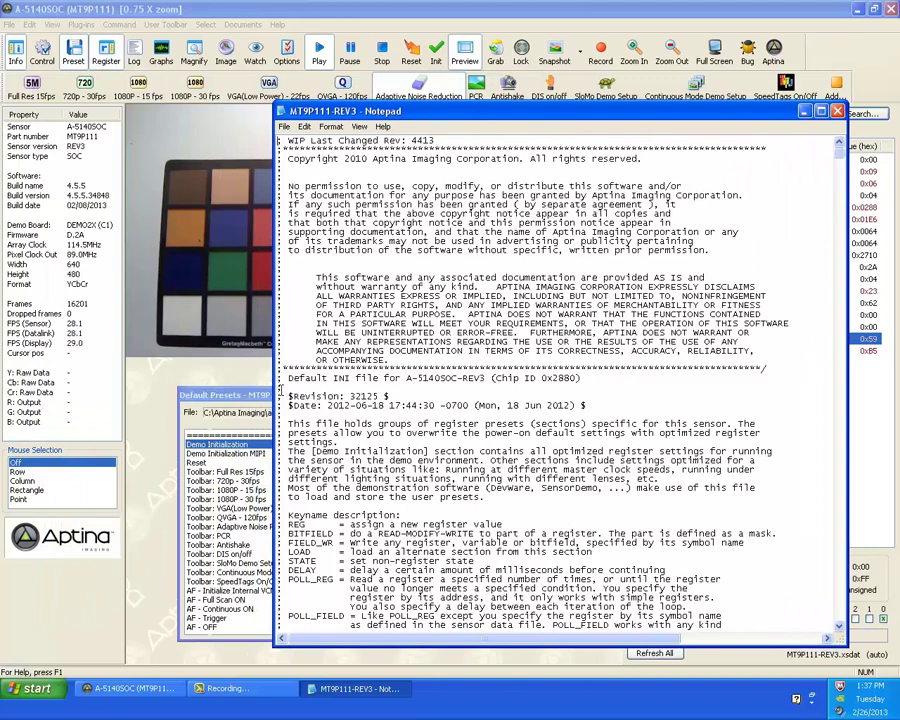
click(188, 278)
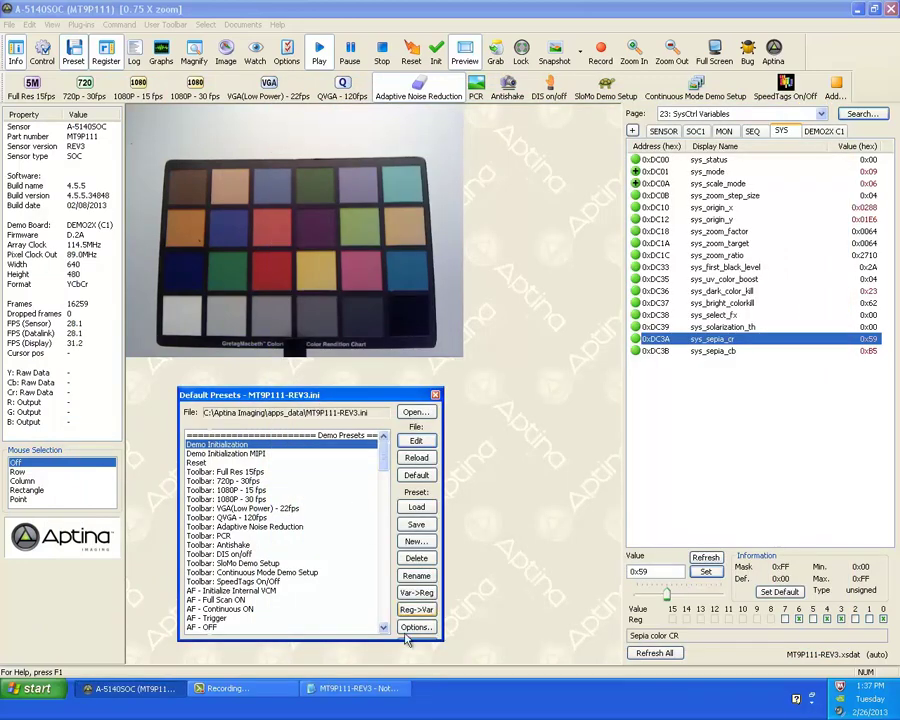
click(355, 688)
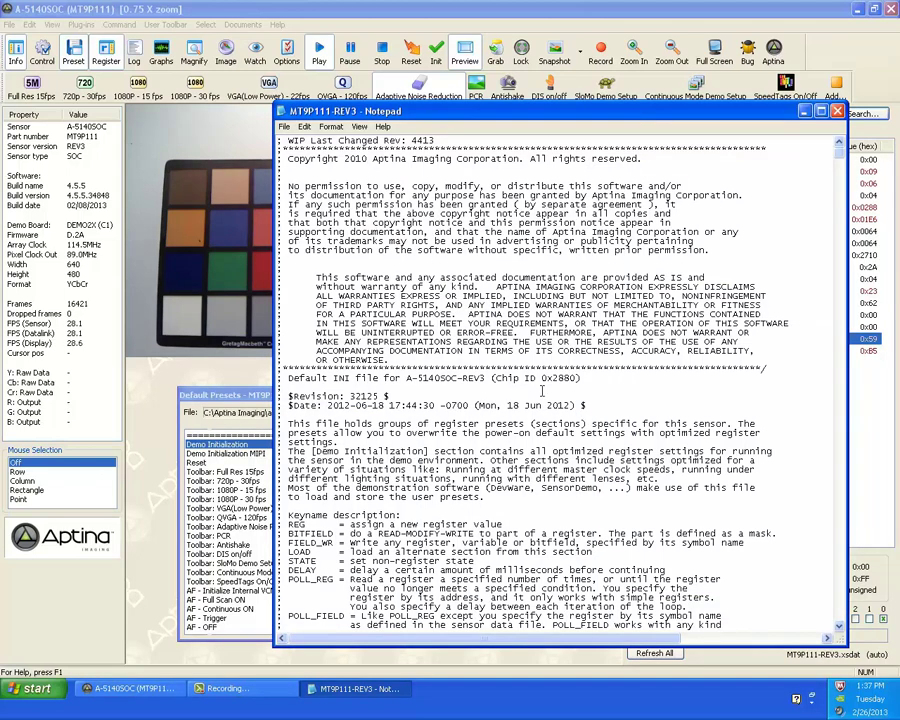
Bring the file's Demo Initialization section into view and place the preset list and Notepad windows side by side
scroll(542, 391, down, 15)
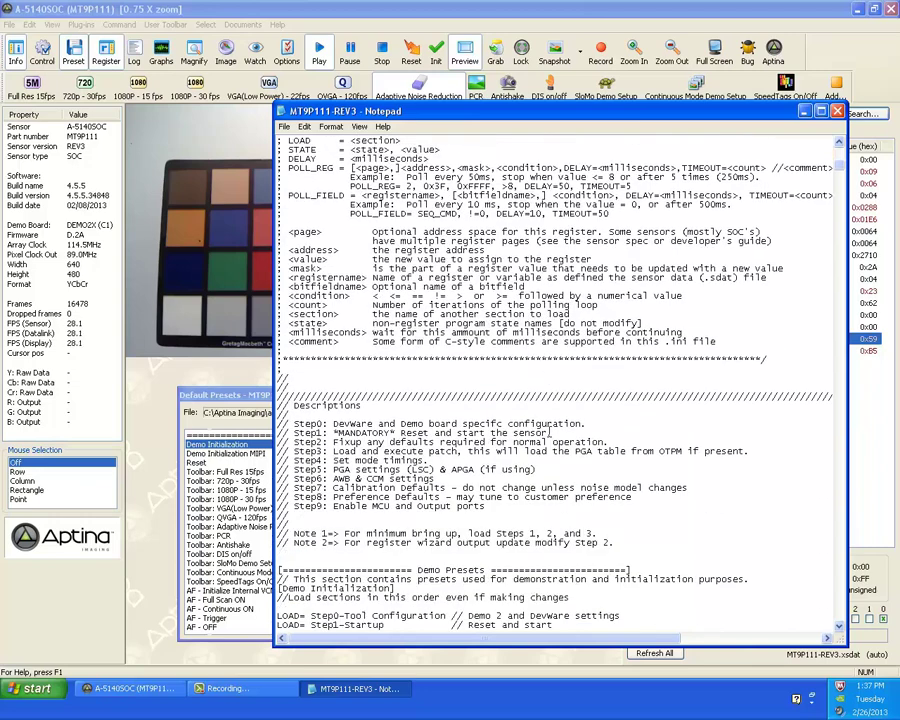
scroll(481, 407, down, 7)
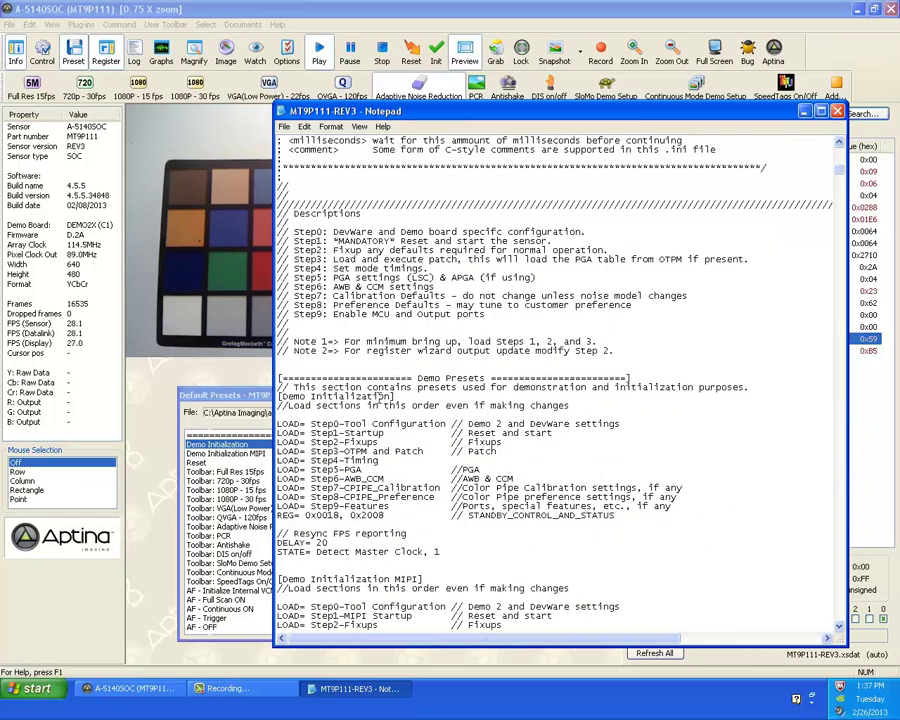
drag(257, 399, 104, 403)
click(262, 446)
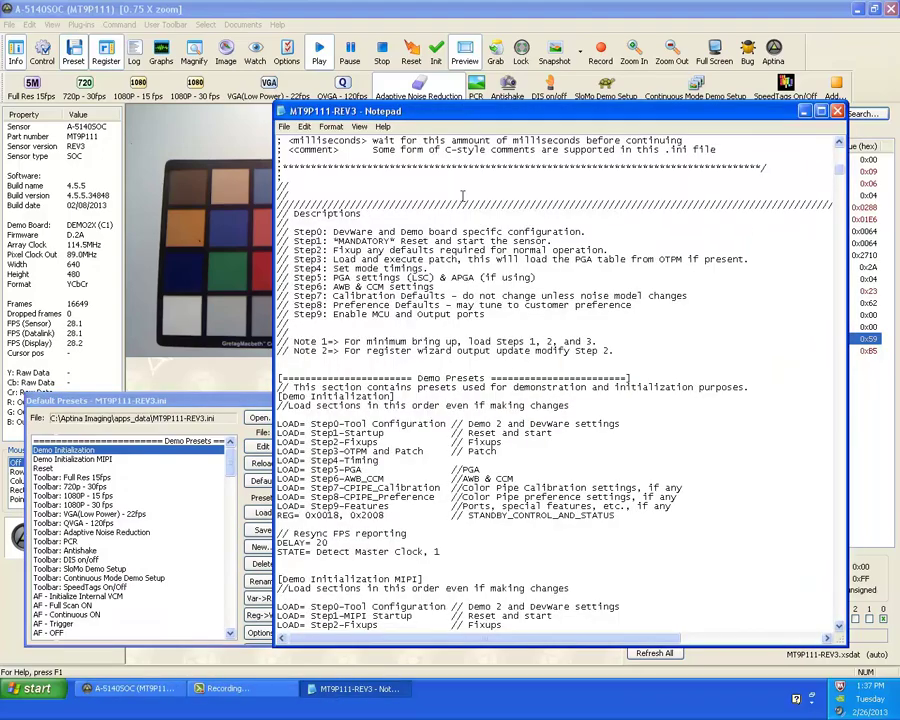
drag(345, 110, 385, 114)
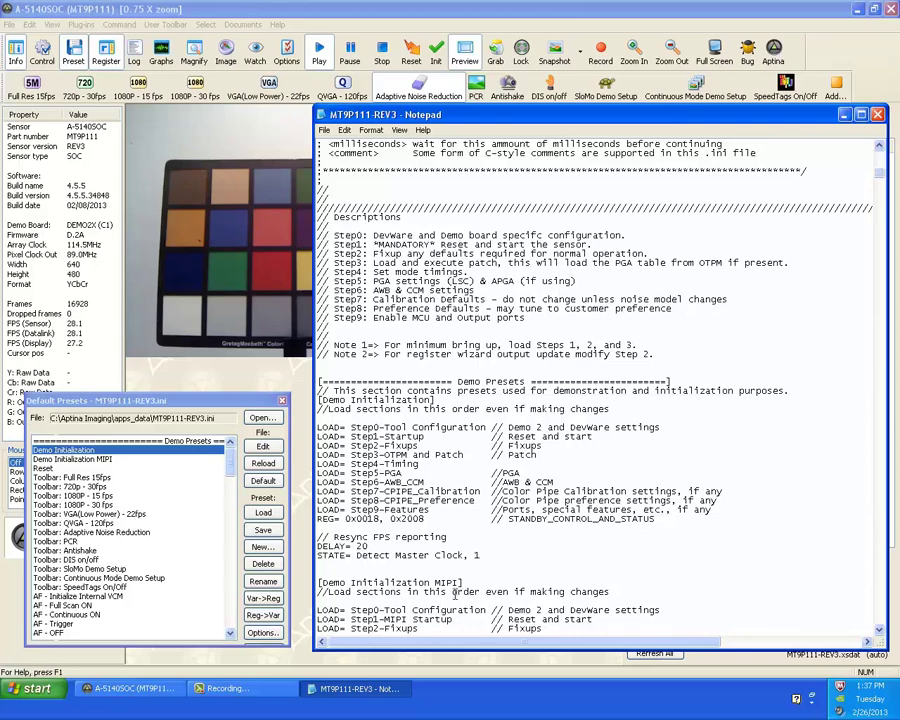
Review the INI file's keyname header, step descriptions, and the load sequence of the Demo Initialization section
scroll(455, 591, down, 9)
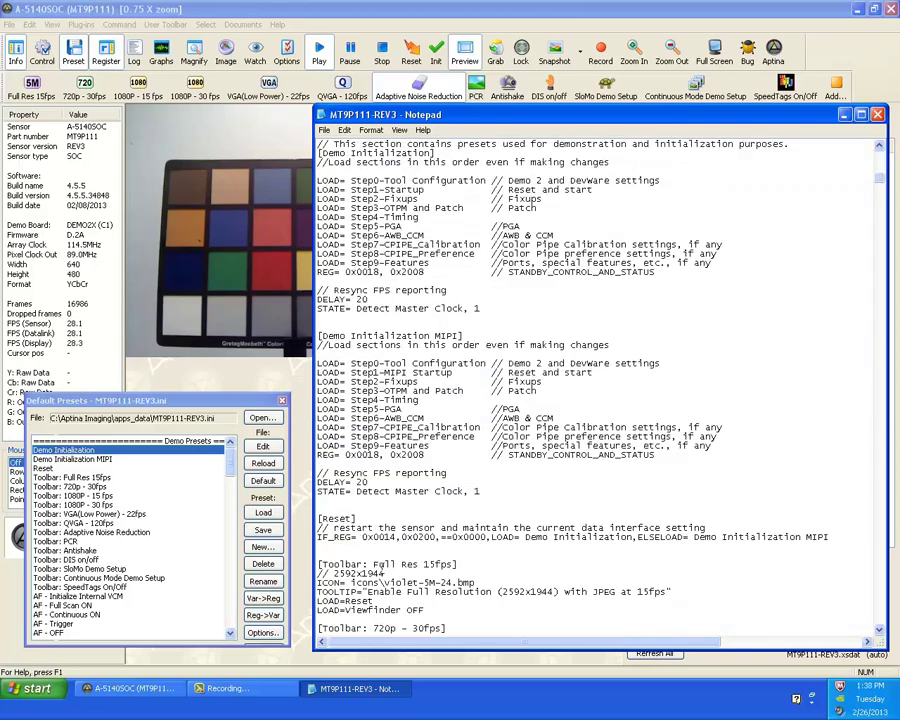
scroll(445, 553, up, 13)
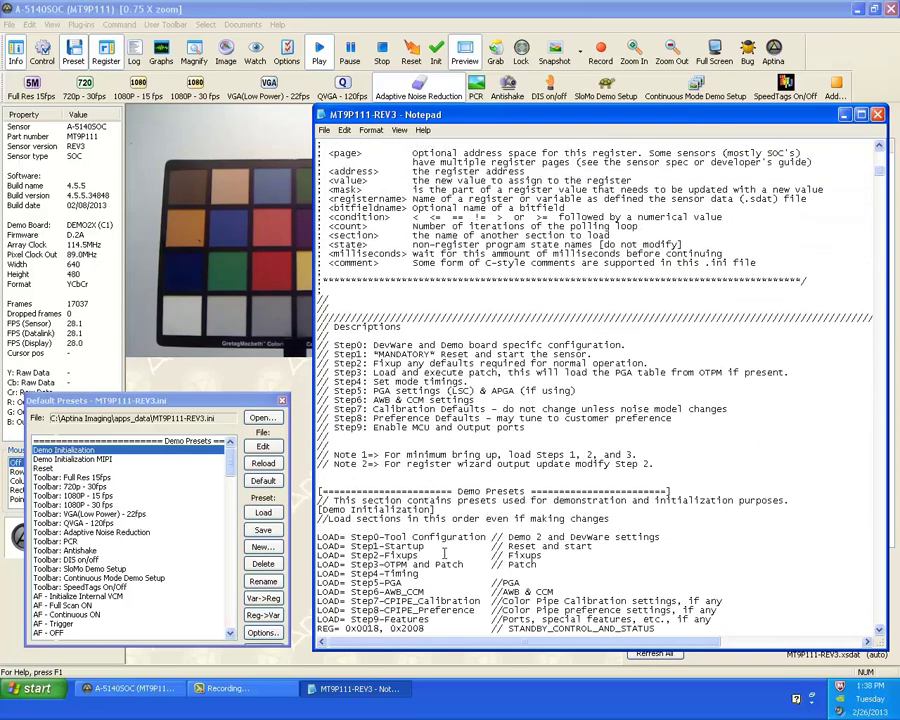
scroll(437, 553, up, 20)
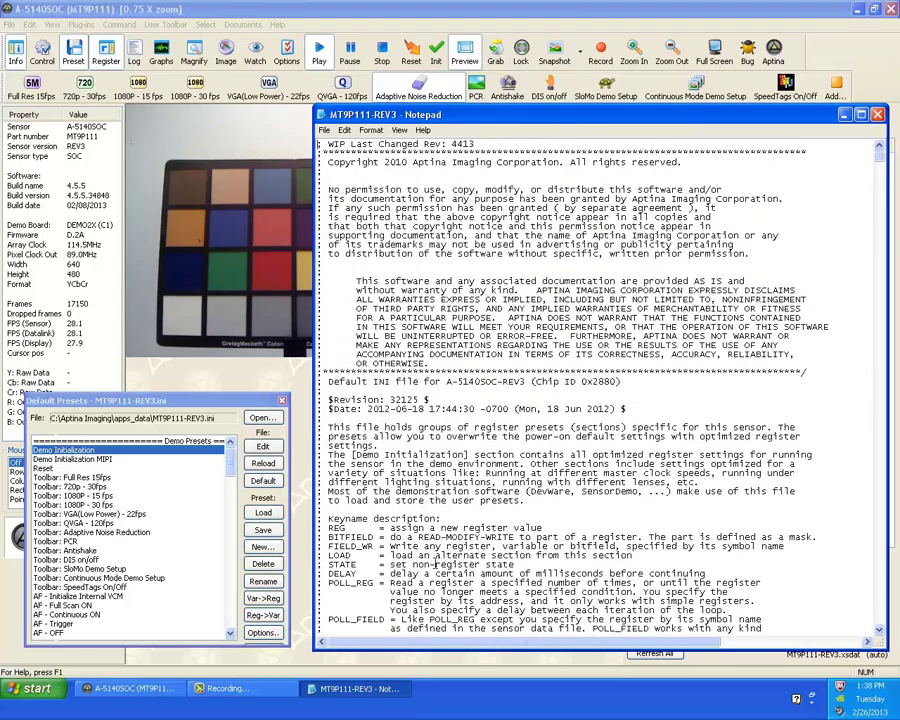
scroll(431, 563, down, 20)
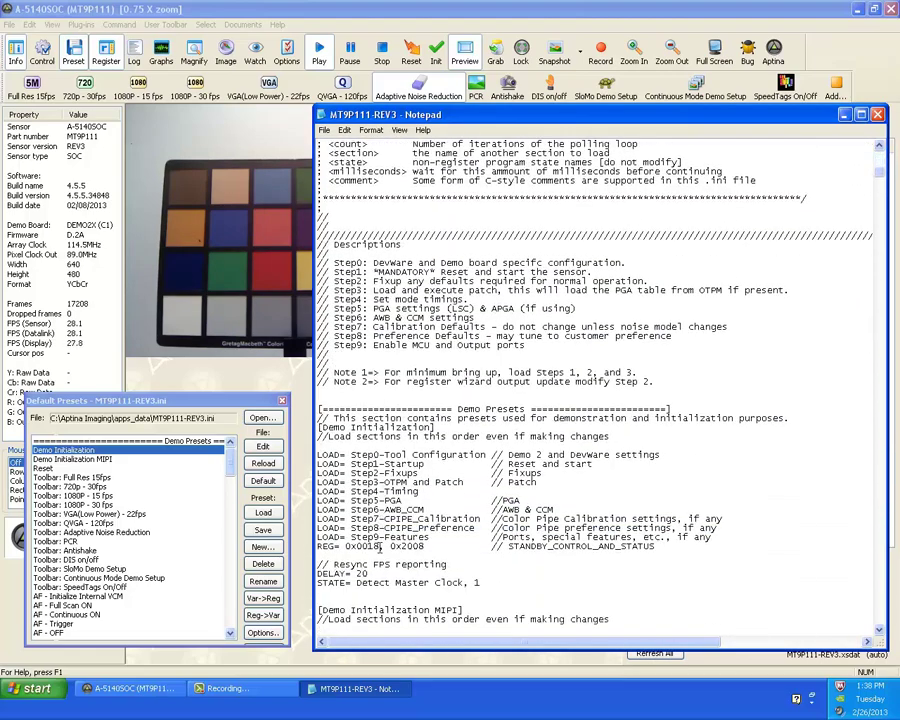
scroll(380, 550, down, 2)
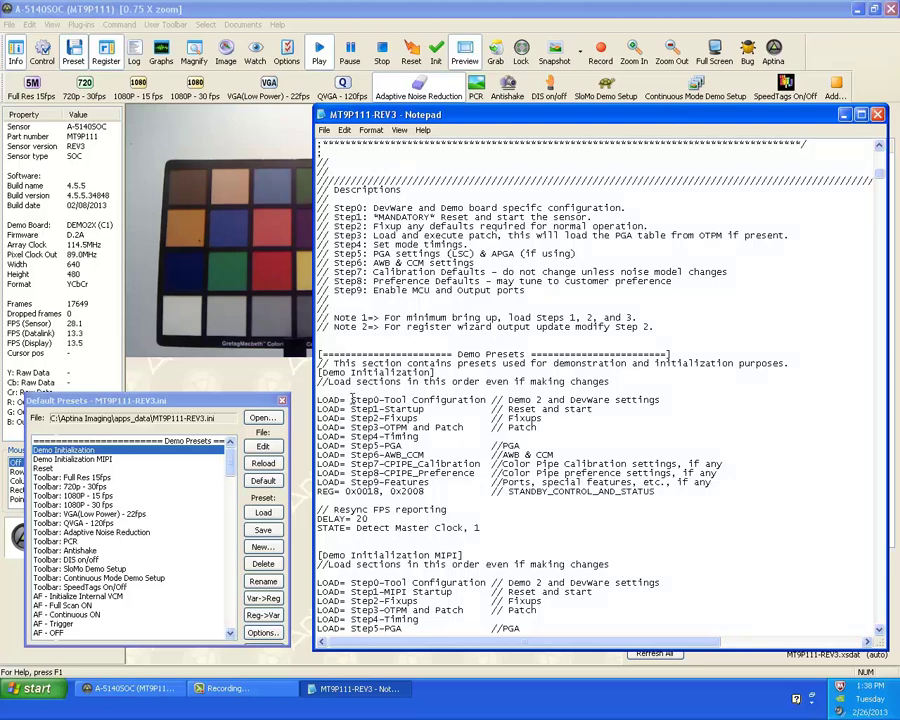
Copy "Step0-Tool Configuration" from the Demo Initialization load list and find its section header by searching for "Step0-Tool Configuration]"
drag(352, 399, 487, 399)
key(ctrl+c)
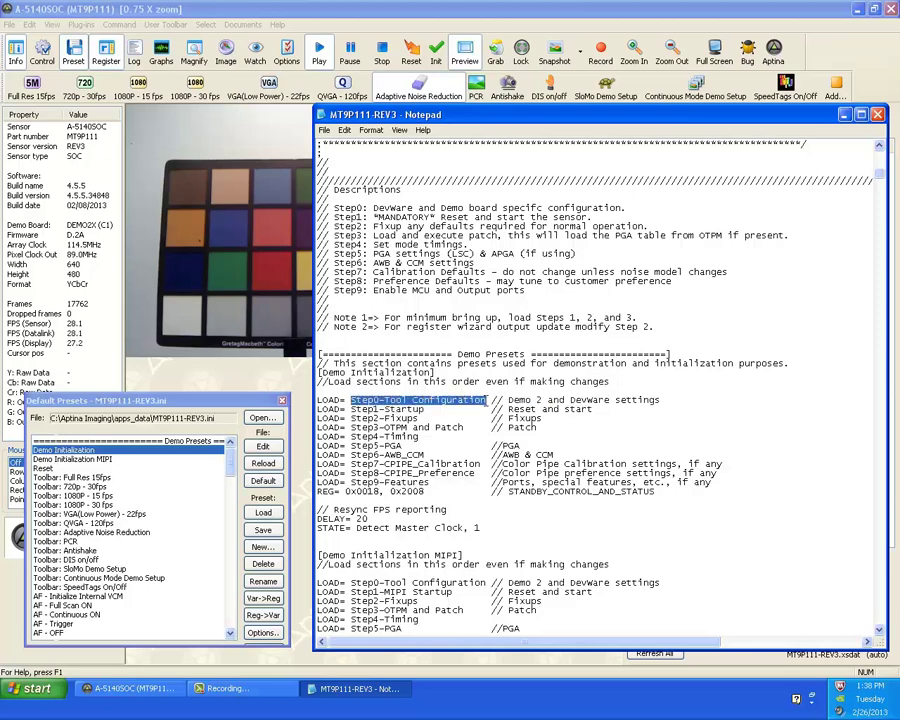
key(ctrl+f)
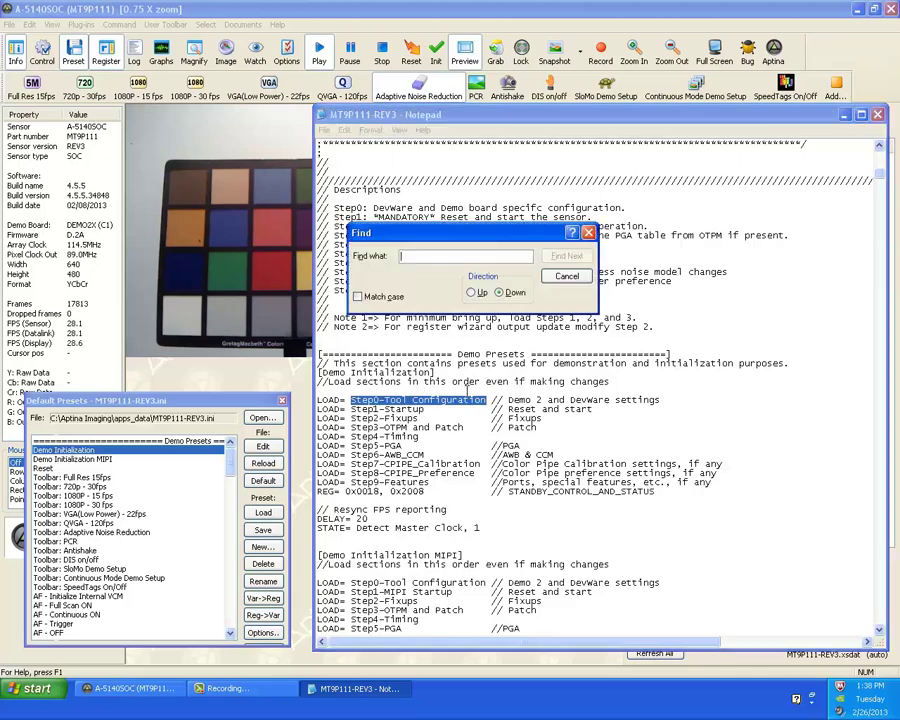
key(ctrl+v)
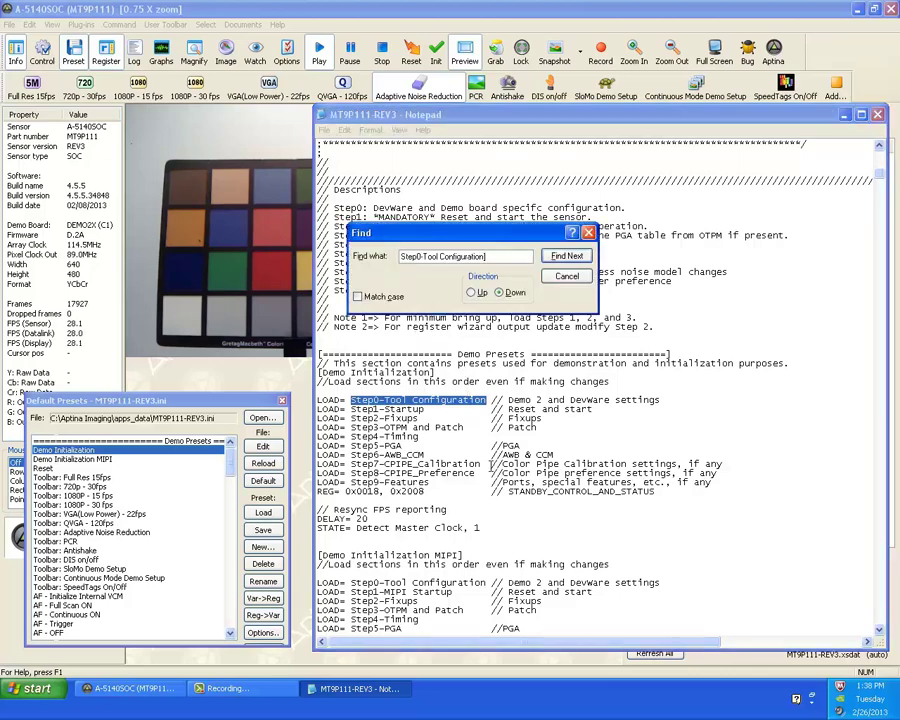
key(Return)
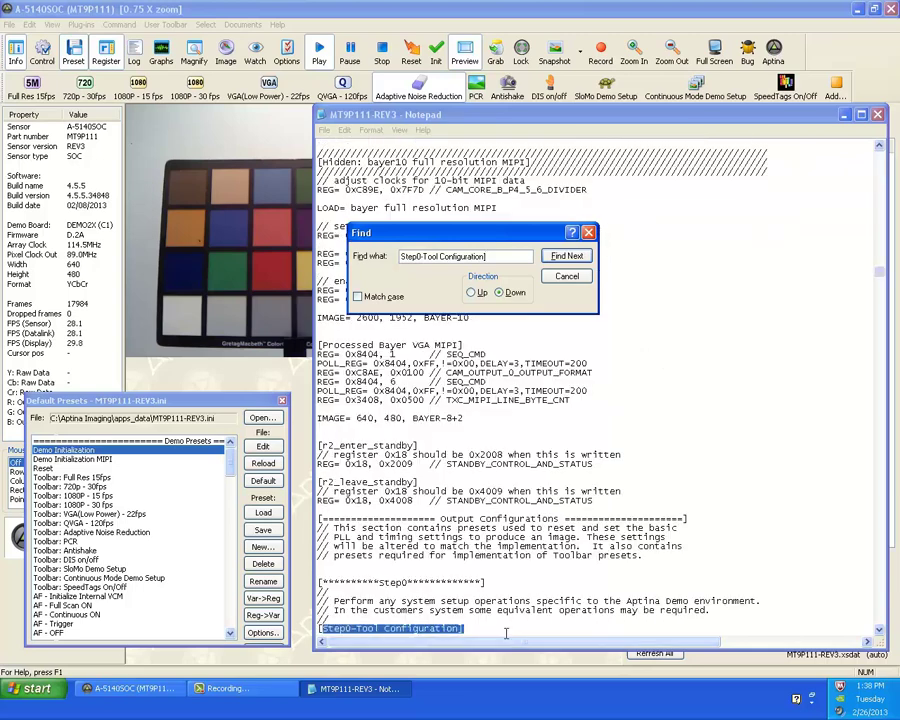
click(477, 627)
scroll(465, 619, down, 1)
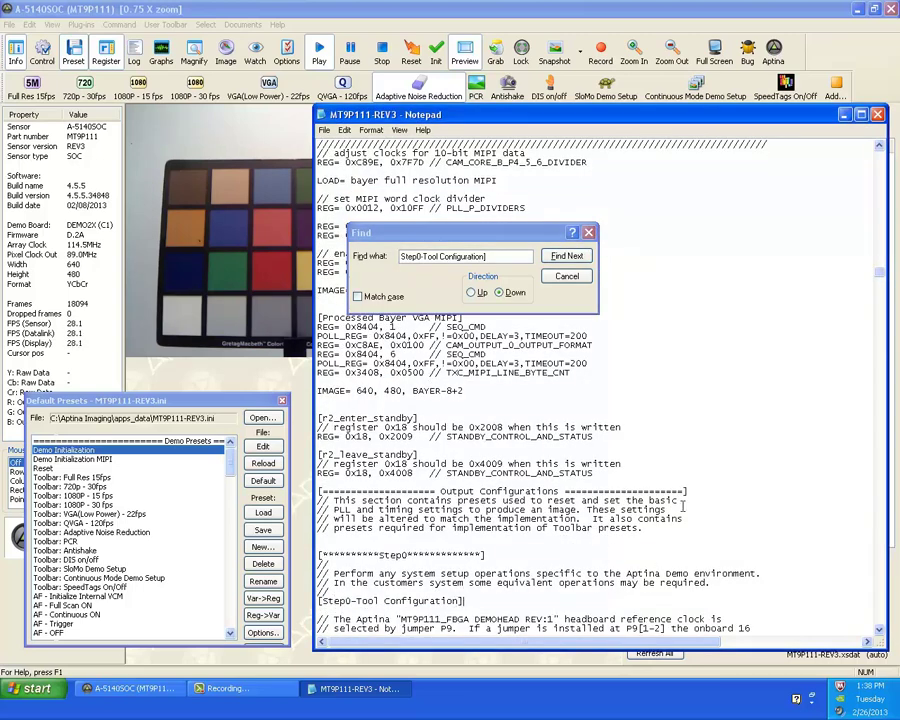
Examine the Demo Initialization, Reset and Toolbar preset sections near the file's start and compare them with DevWare's resolution toolbar
drag(880, 278, 818, 208)
scroll(658, 421, down, 20)
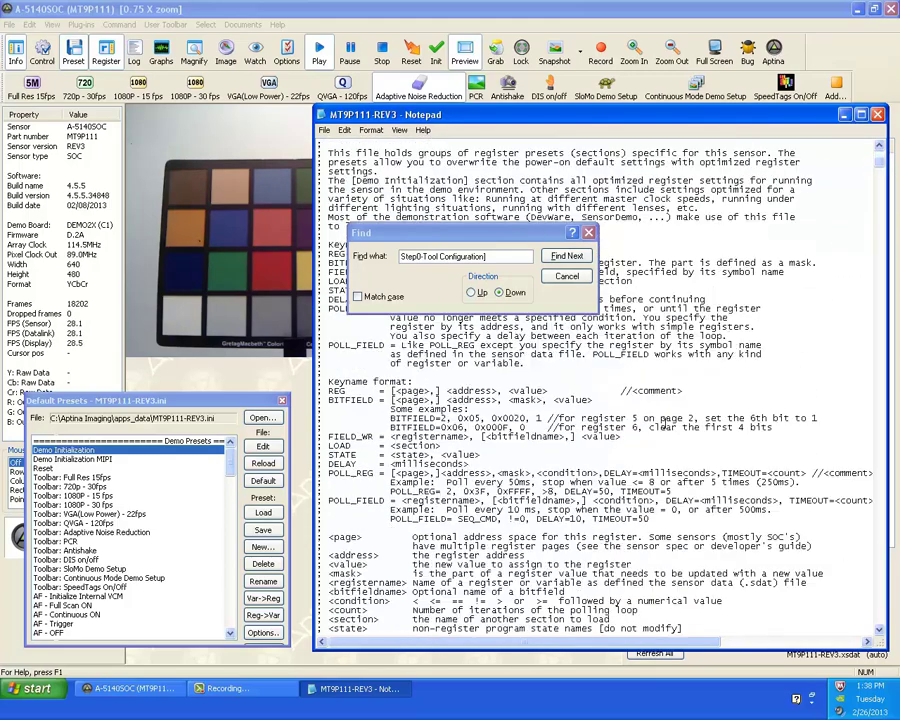
scroll(487, 436, up, 4)
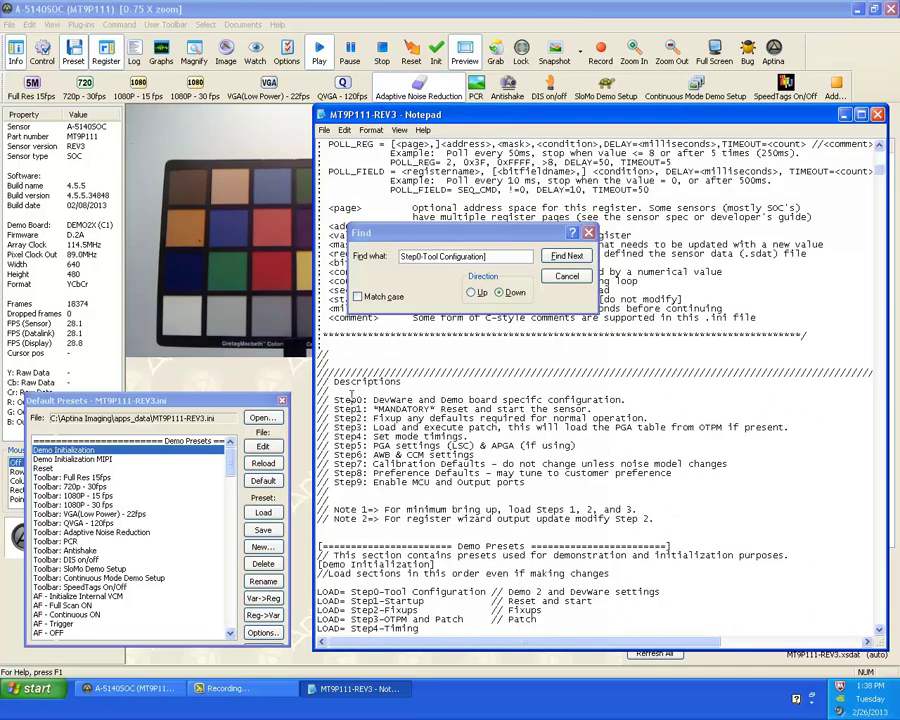
scroll(449, 491, down, 14)
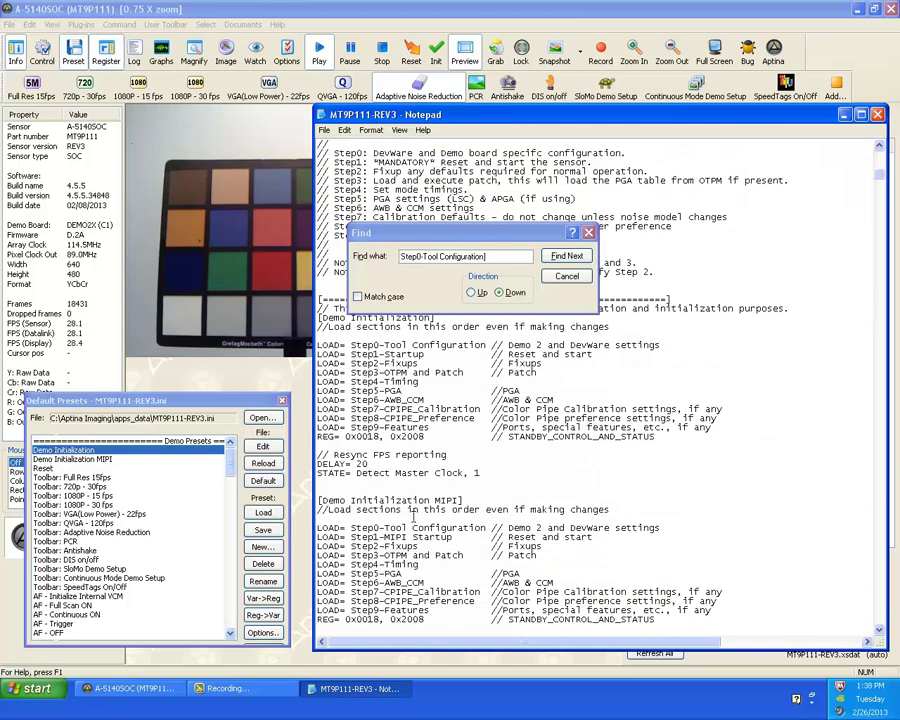
scroll(410, 531, down, 2)
scroll(406, 537, down, 1)
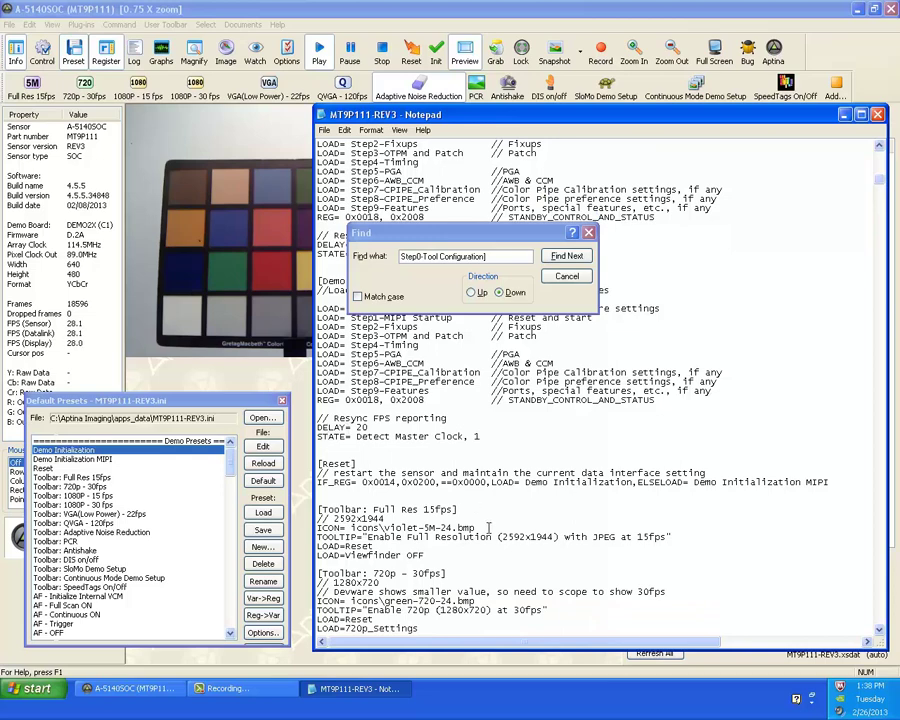
scroll(483, 528, down, 1)
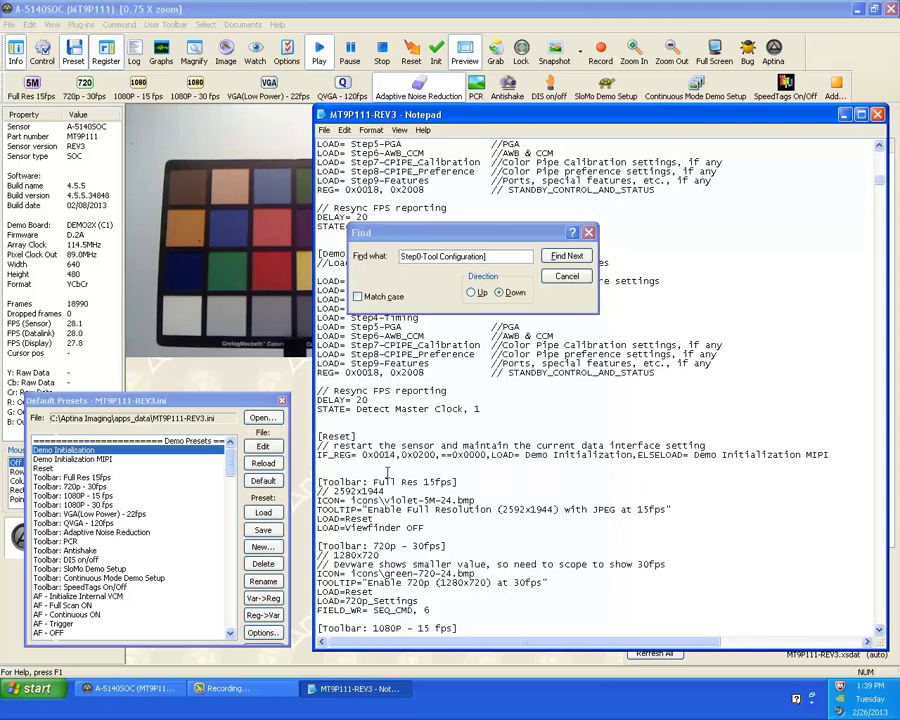
scroll(455, 485, down, 2)
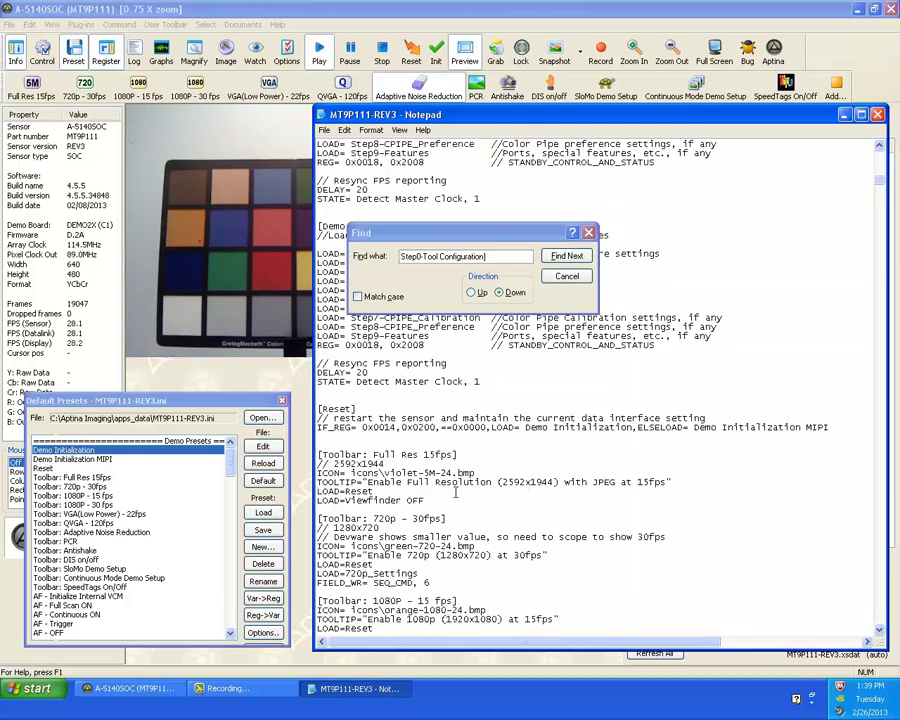
scroll(452, 497, down, 1)
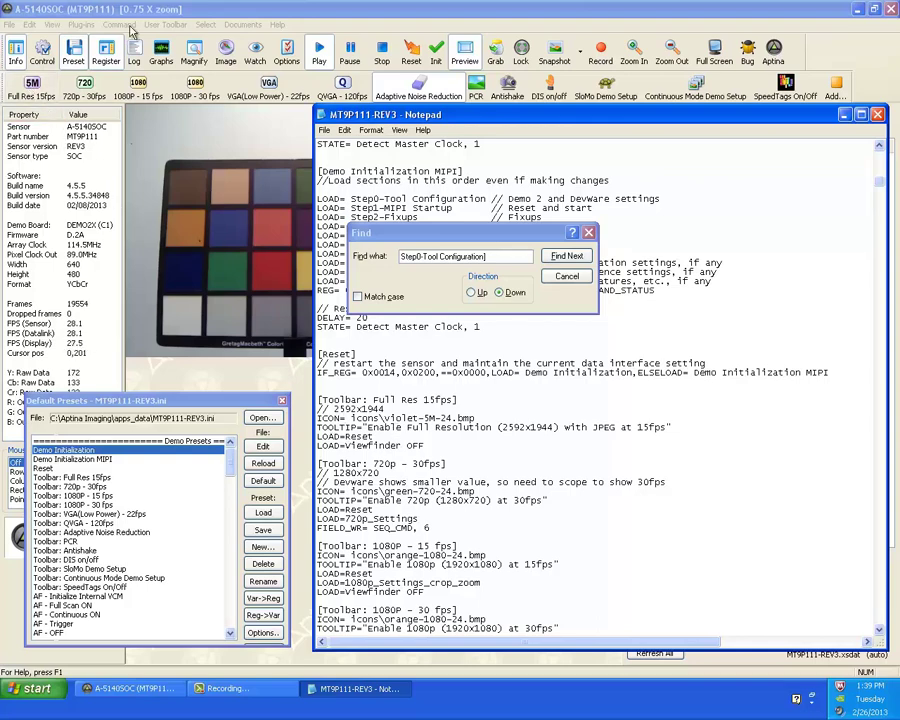
click(30, 85)
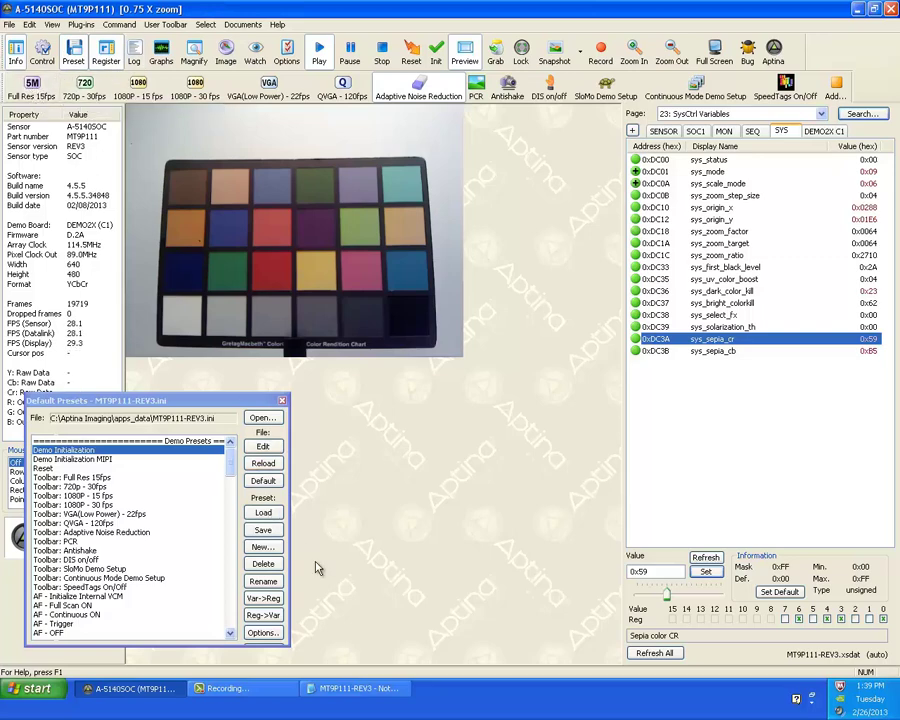
click(355, 688)
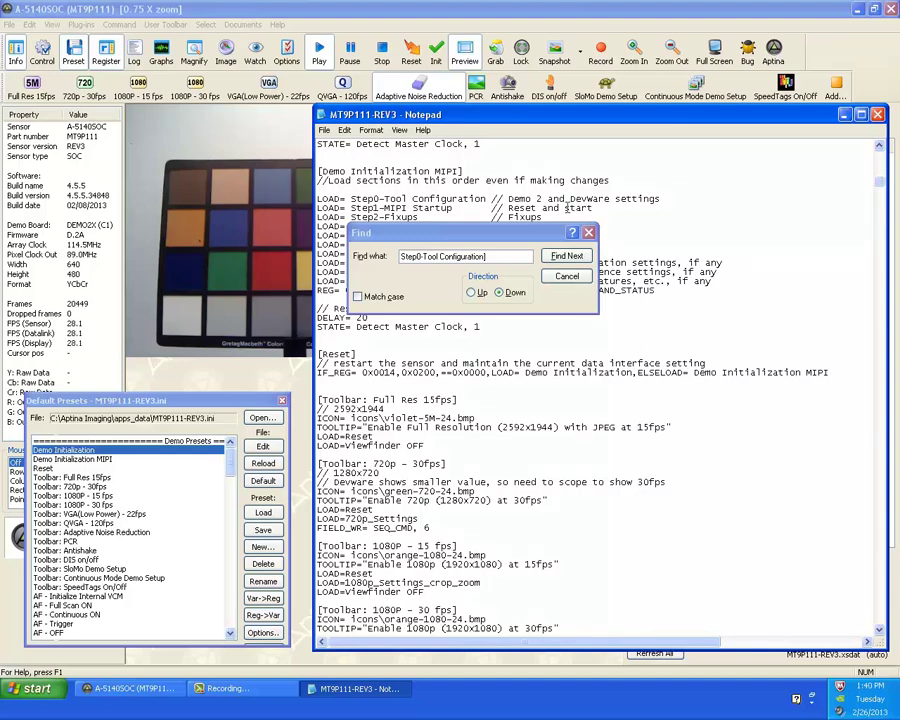
Bring DevWare to the front and open the DevWare inifile User Guide from its user guides
drag(608, 118, 510, 122)
click(371, 12)
click(246, 27)
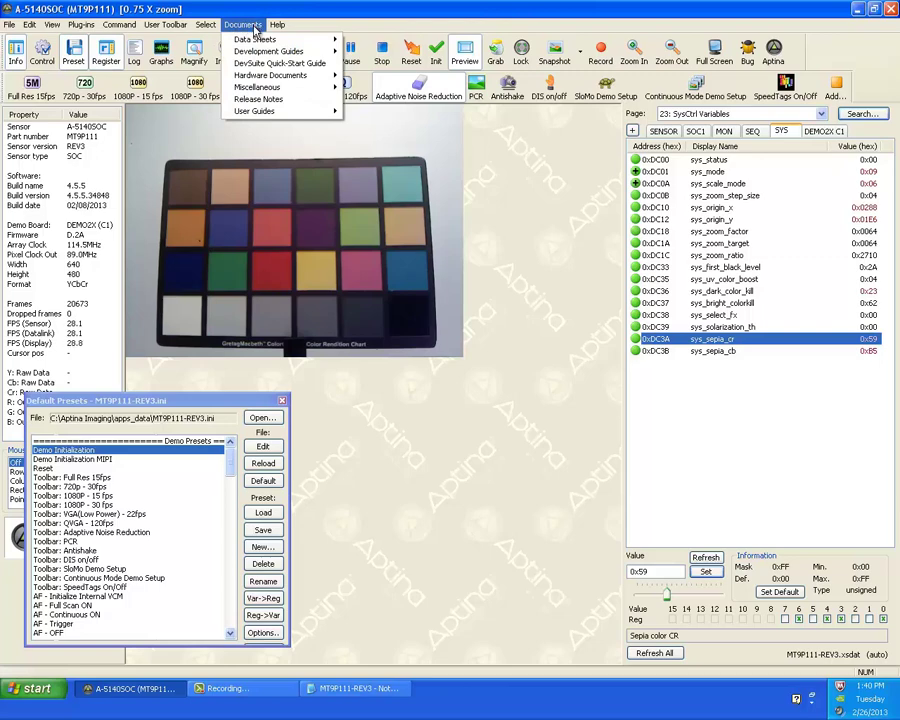
mouse_move(259, 53)
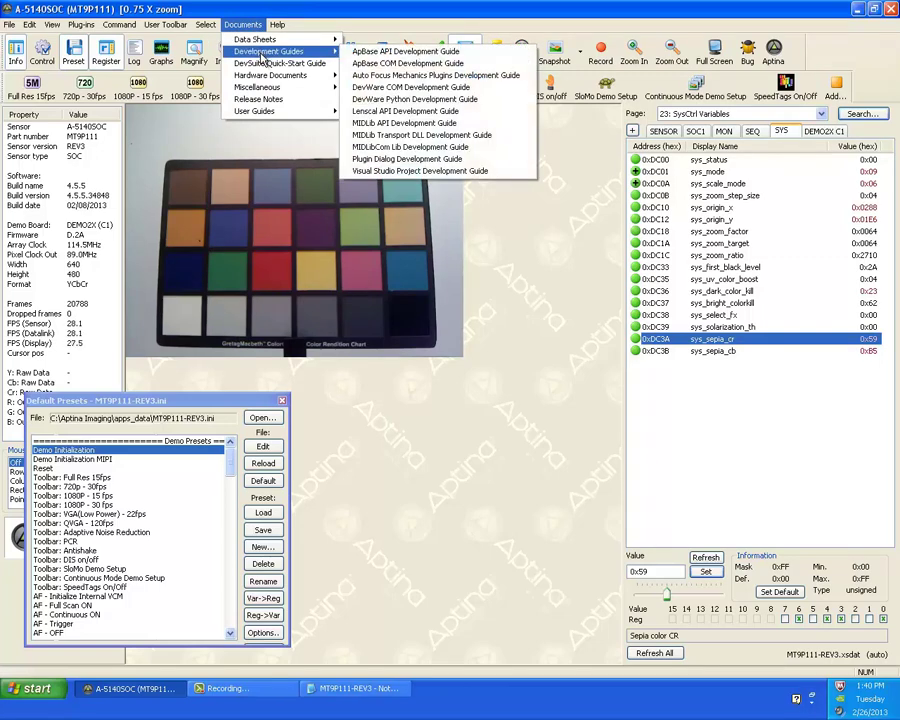
mouse_move(262, 116)
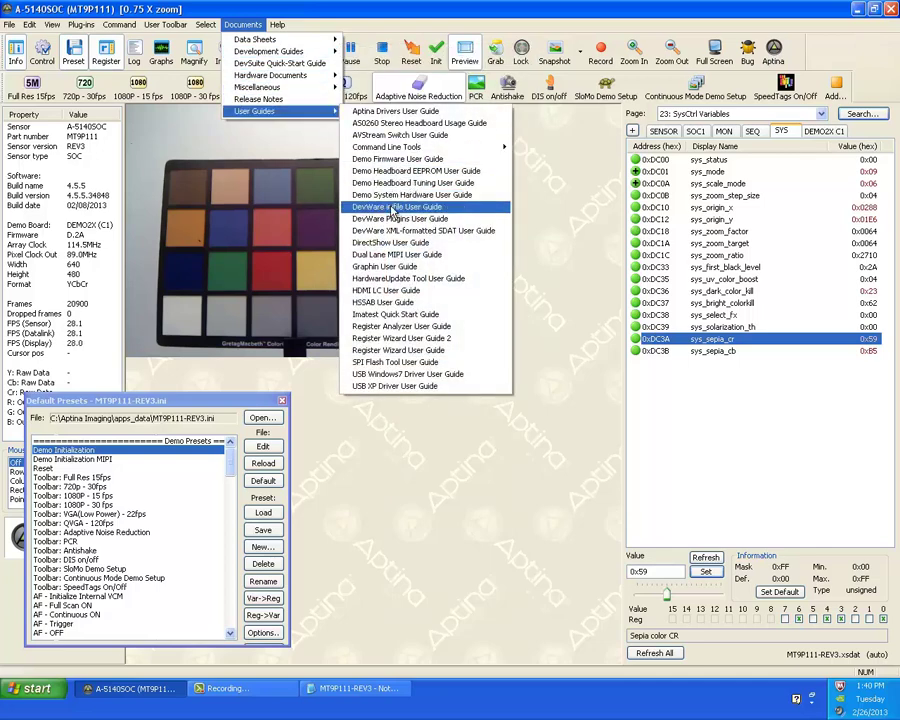
click(393, 209)
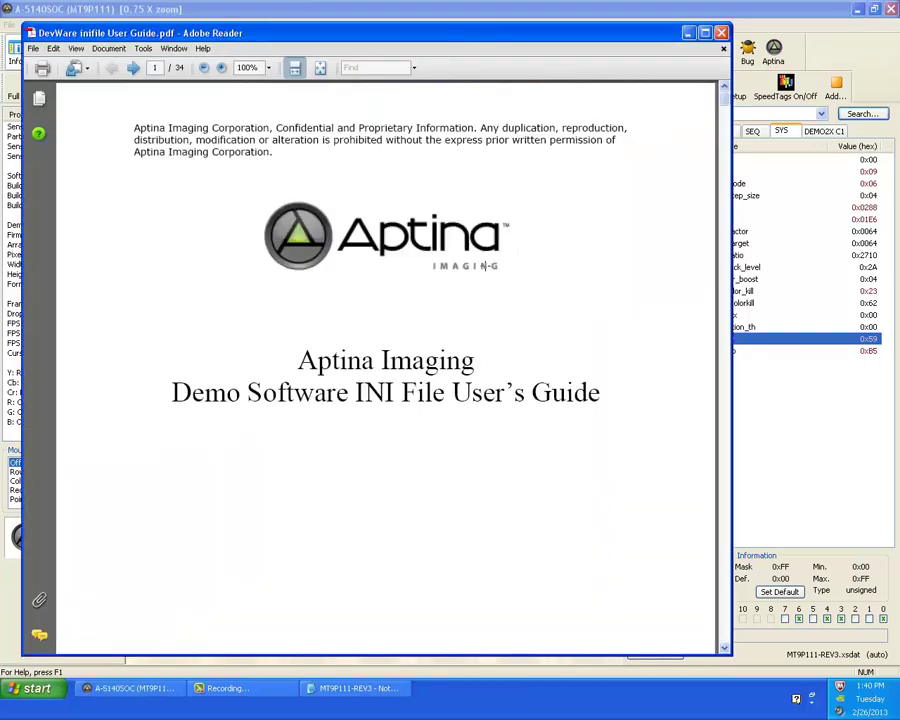
Look through the user guide's cover page and table of contents, and close the guide
scroll(591, 271, down, 10)
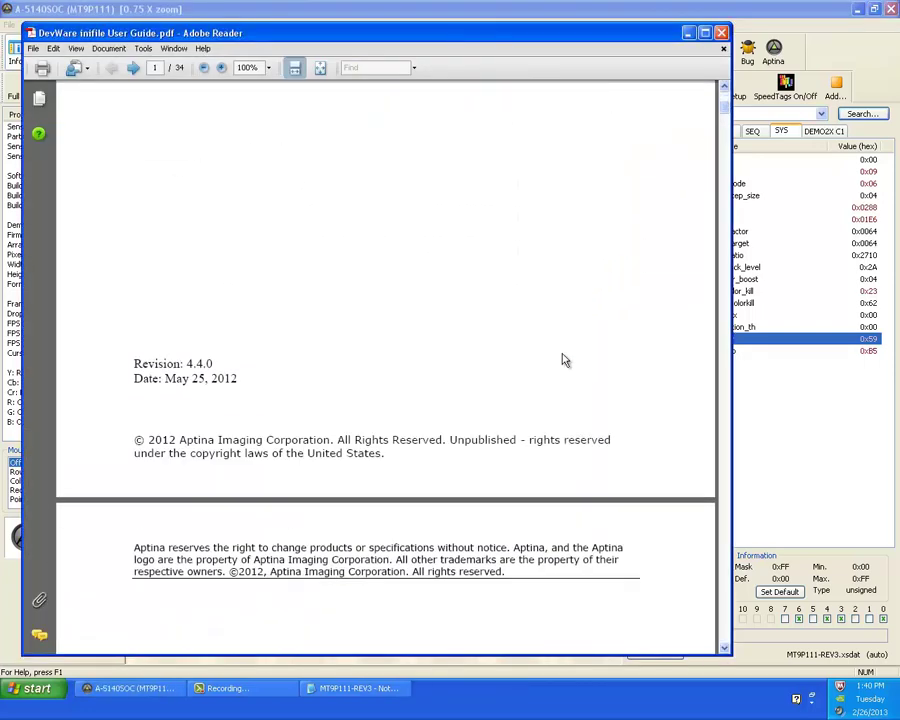
scroll(446, 399, down, 8)
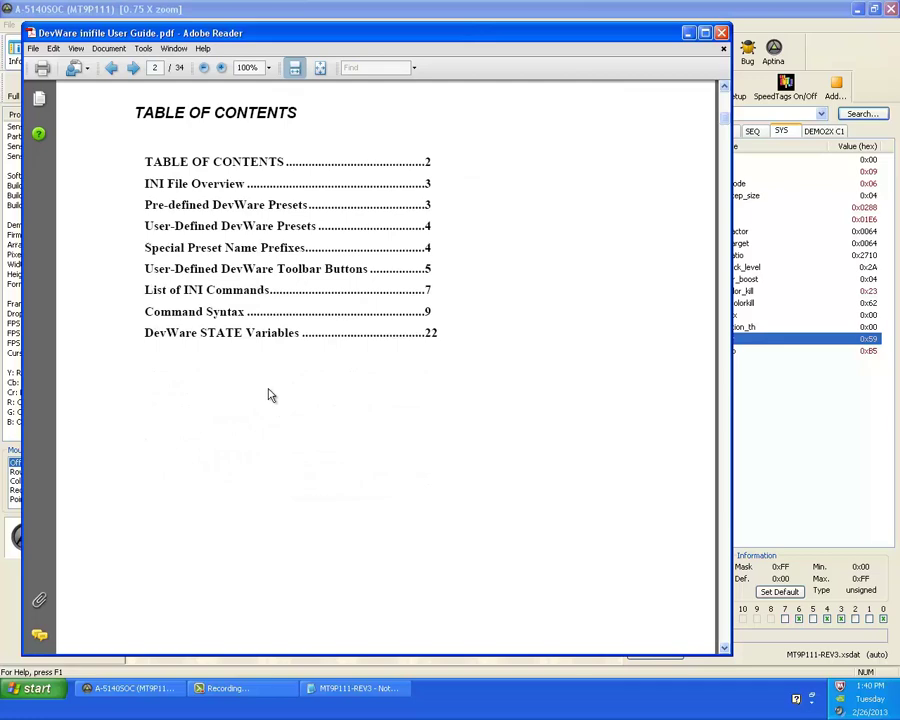
click(721, 35)
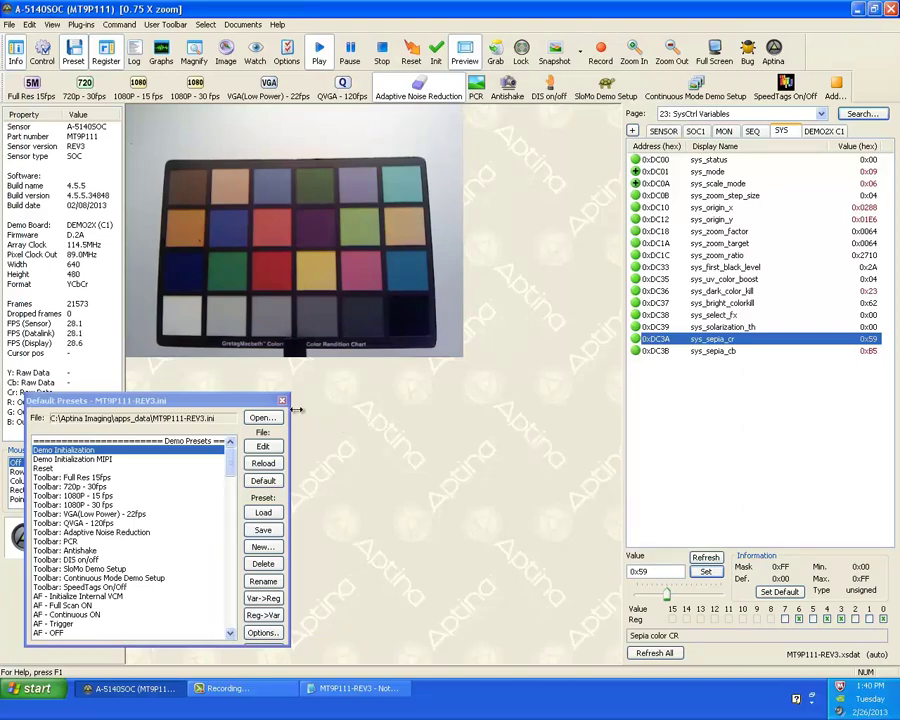
Open Sensor Control and the Register Log with logging enabled, and arrange them side by side below the camera image
drag(245, 402, 354, 395)
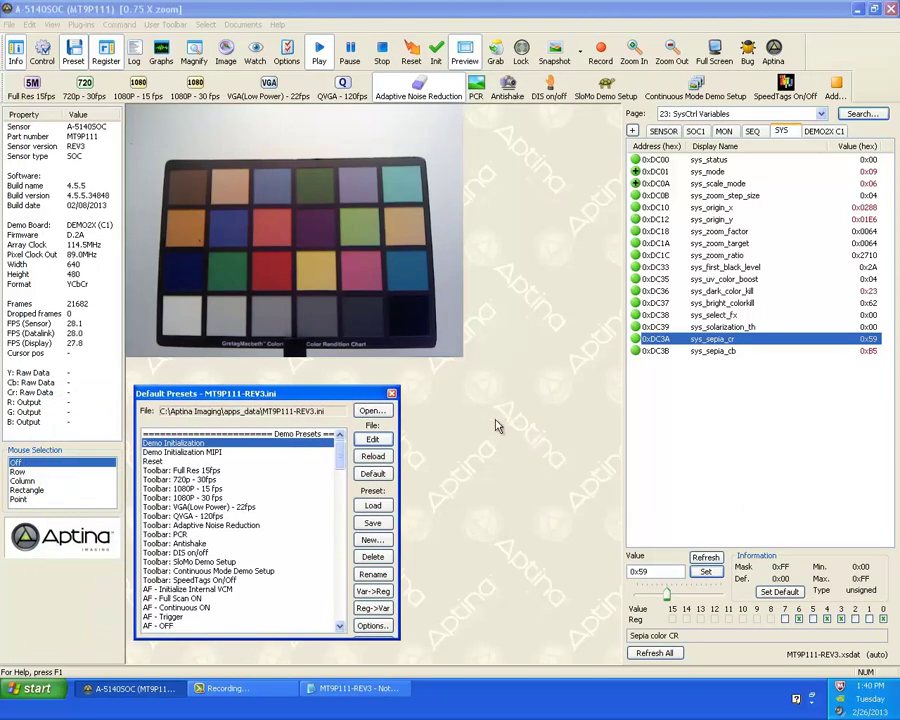
click(42, 52)
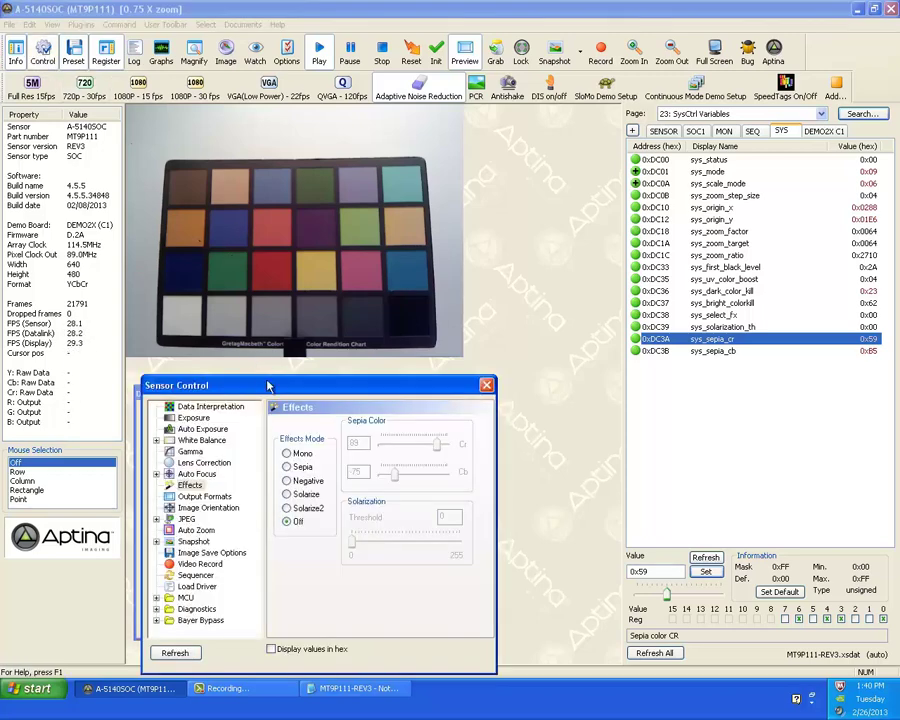
mouse_move(271, 383)
mouse_down()
mouse_move(391, 393)
mouse_move(257, 369)
mouse_up()
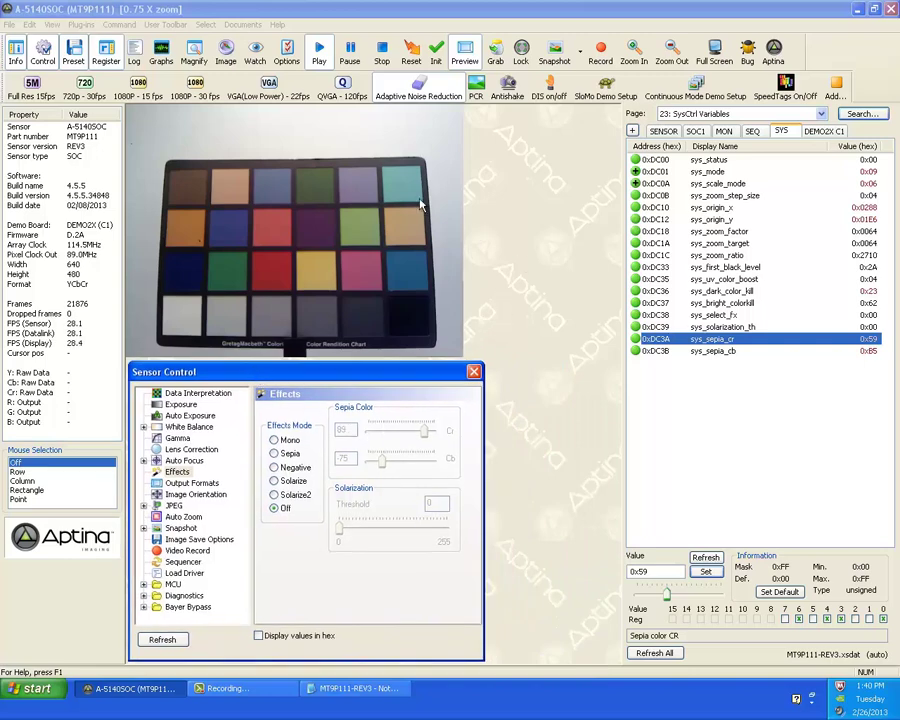
click(134, 52)
click(632, 406)
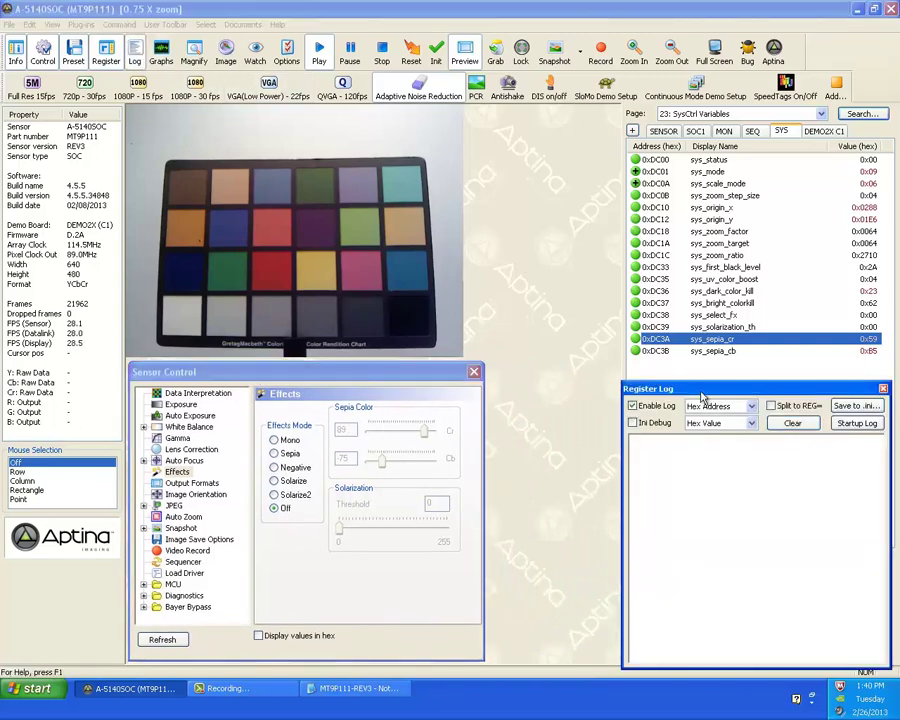
drag(703, 390, 585, 376)
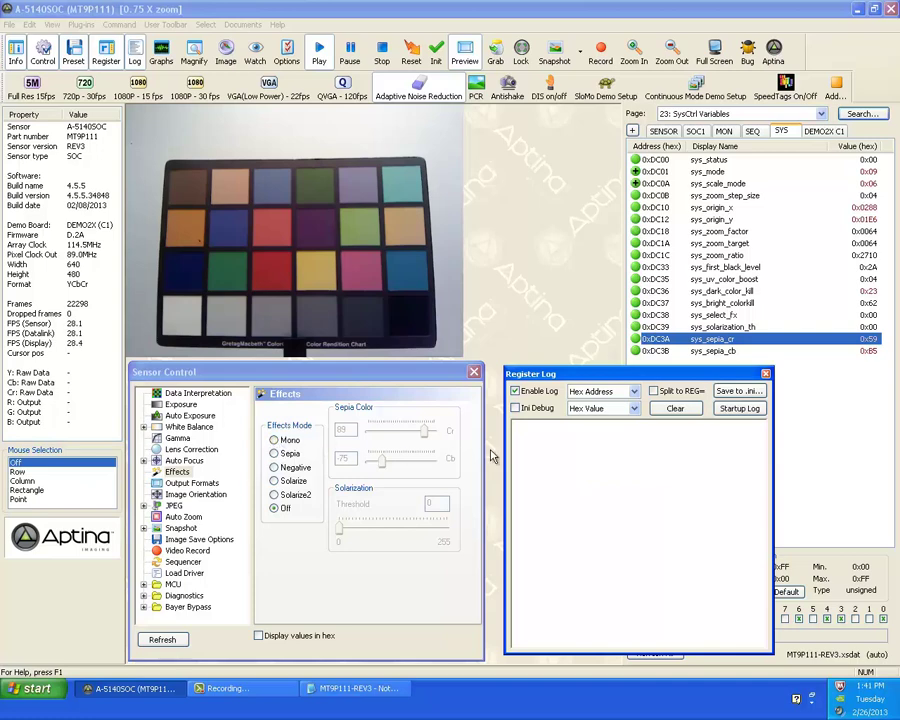
Set the effects mode to Mono and save the logged register writes to the desktop as the INI file mono_preset
click(276, 440)
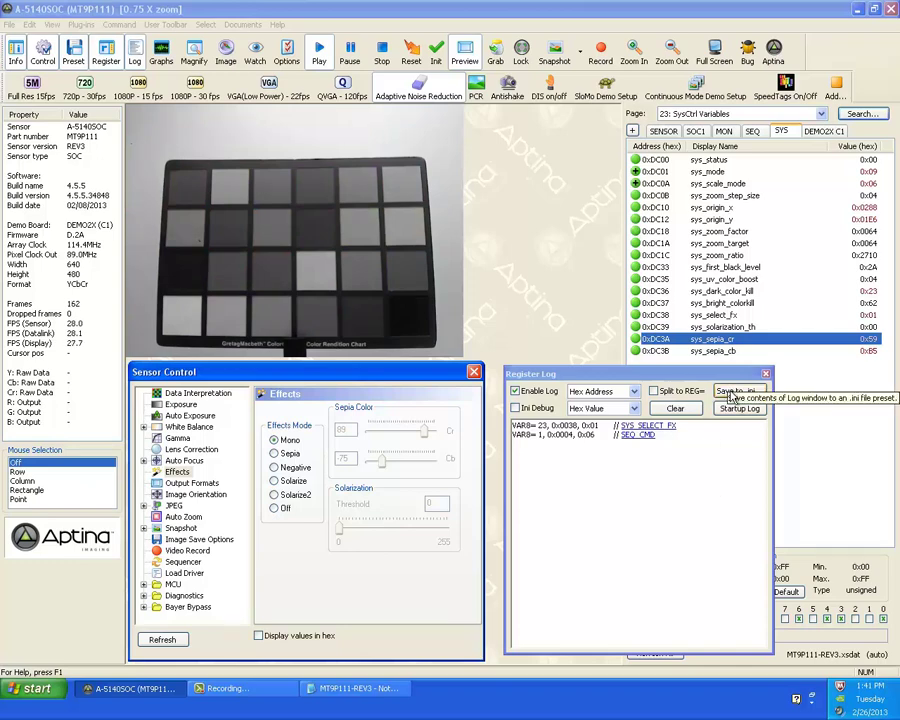
click(735, 391)
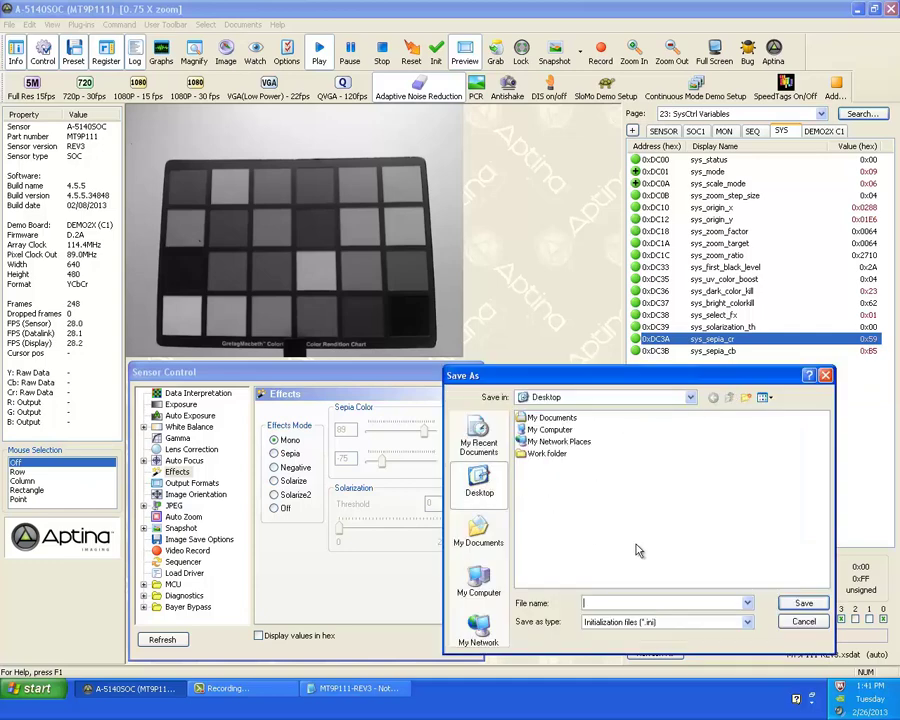
text(mono_preset)
key(Return)
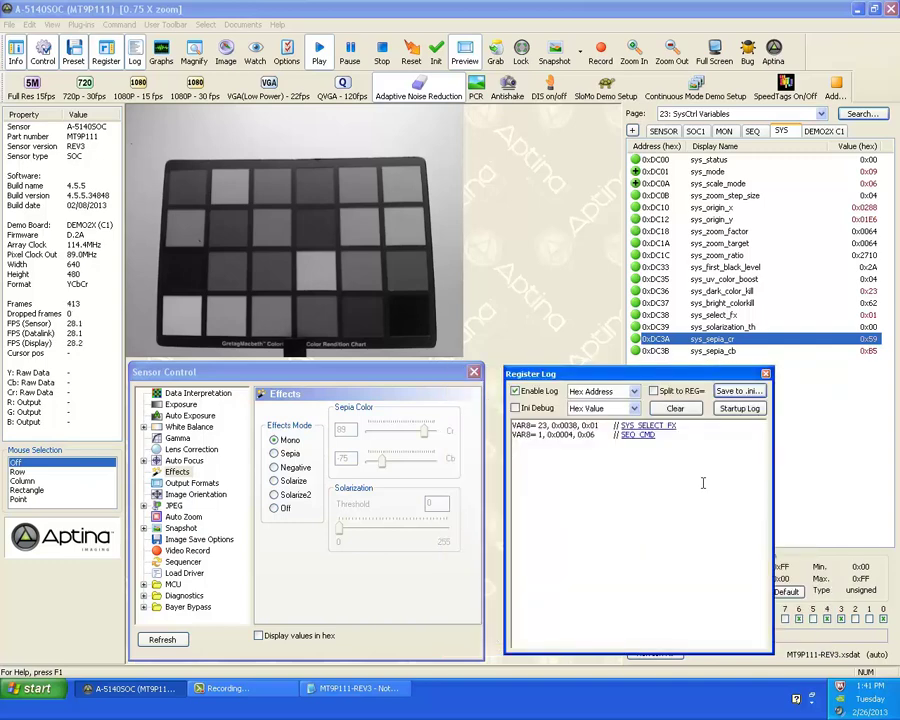
Open mono_preset from the desktop in Notepad and move its window clear of the MT9P111-REV3 text
click(857, 12)
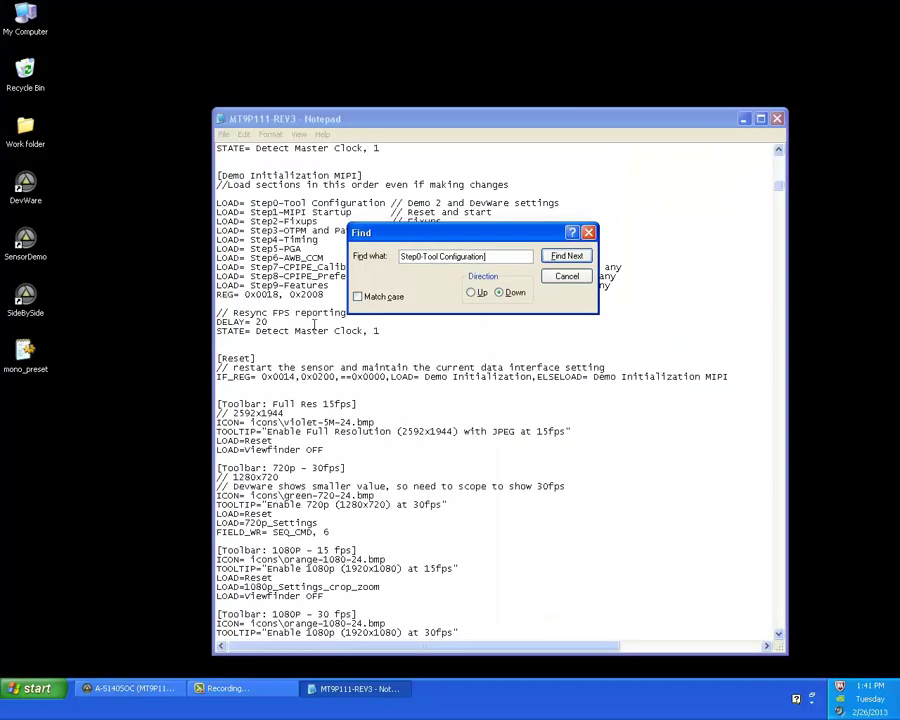
double_click(22, 350)
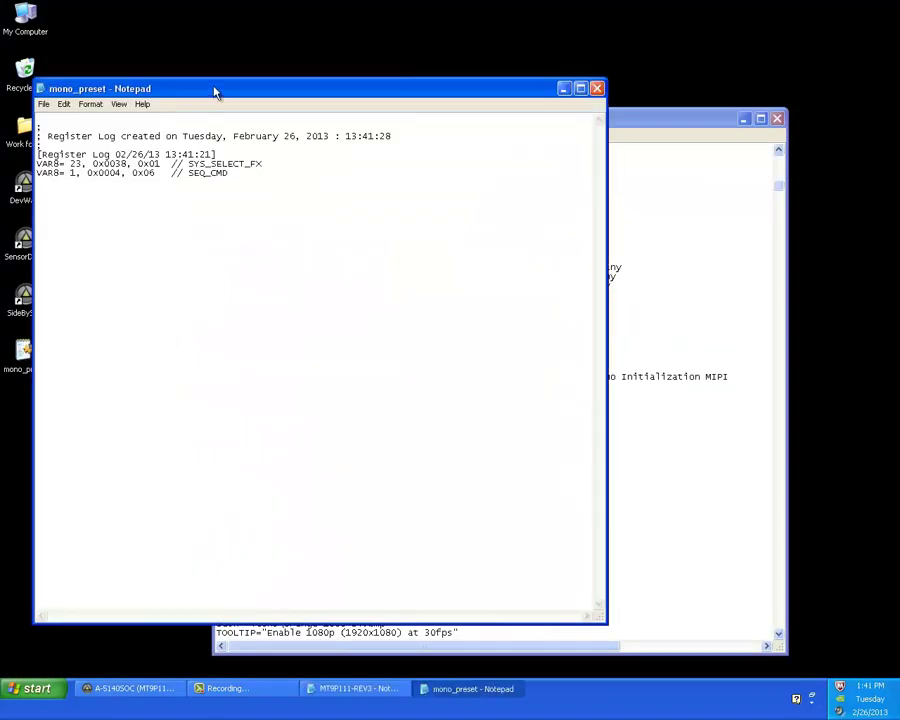
drag(213, 92, 594, 60)
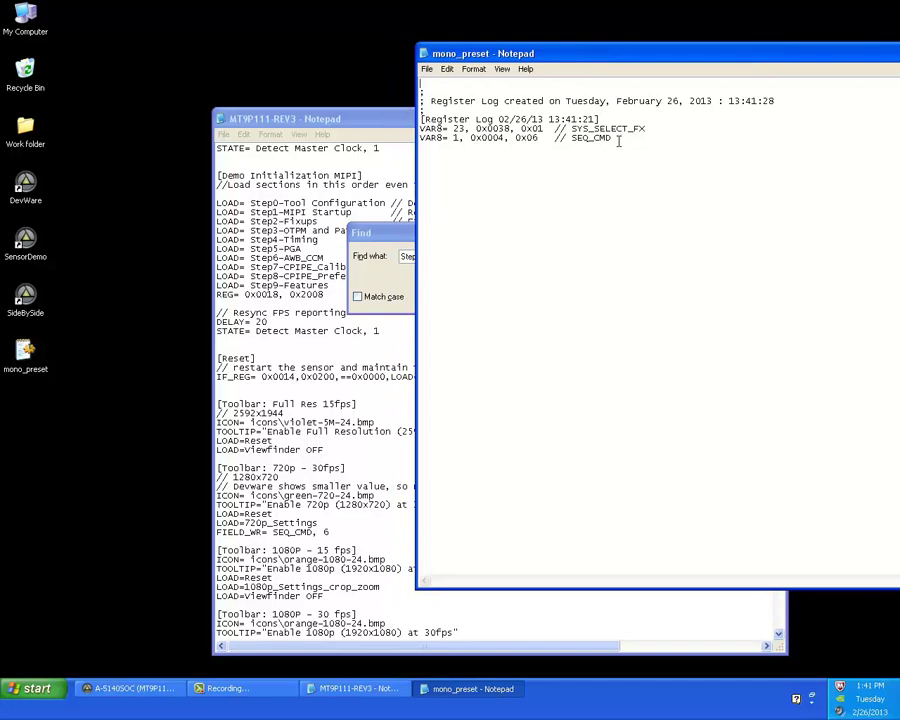
Copy the SYS_SELECT_FX and SEQ_CMD VAR8 lines from mono_preset into MT9P111-REV3 below the Reset section, followed by a blank line
drag(618, 141, 419, 128)
key(ctrl+c)
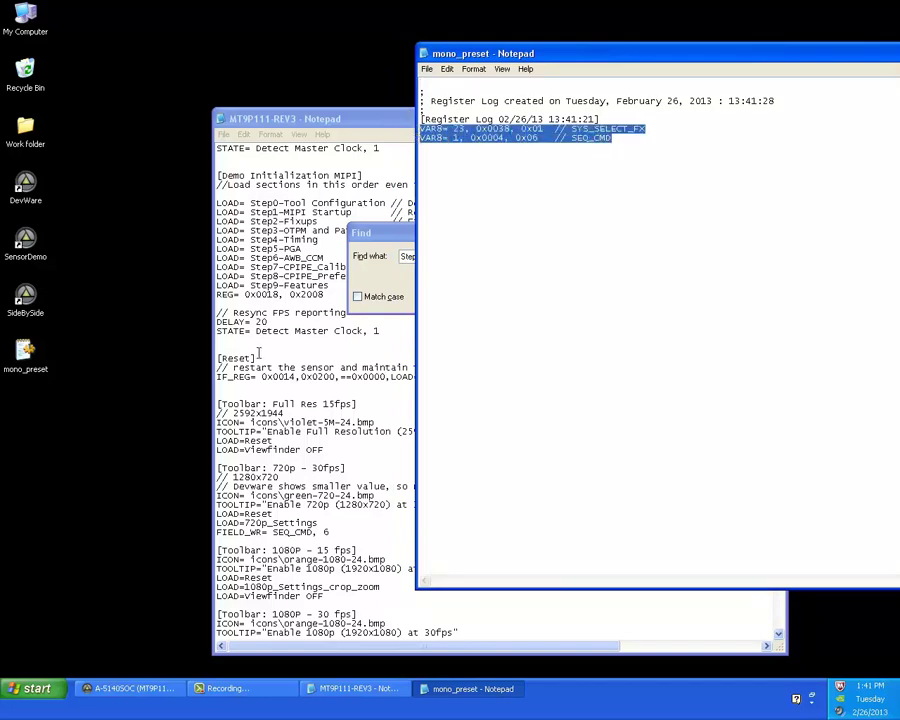
click(229, 391)
key(ctrl+v)
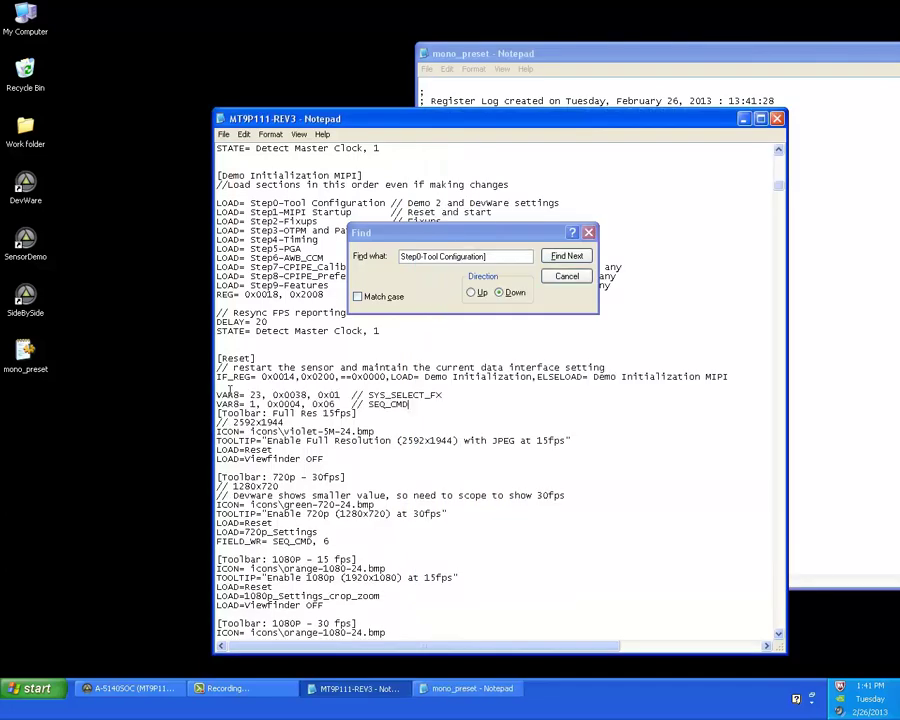
key(Return)
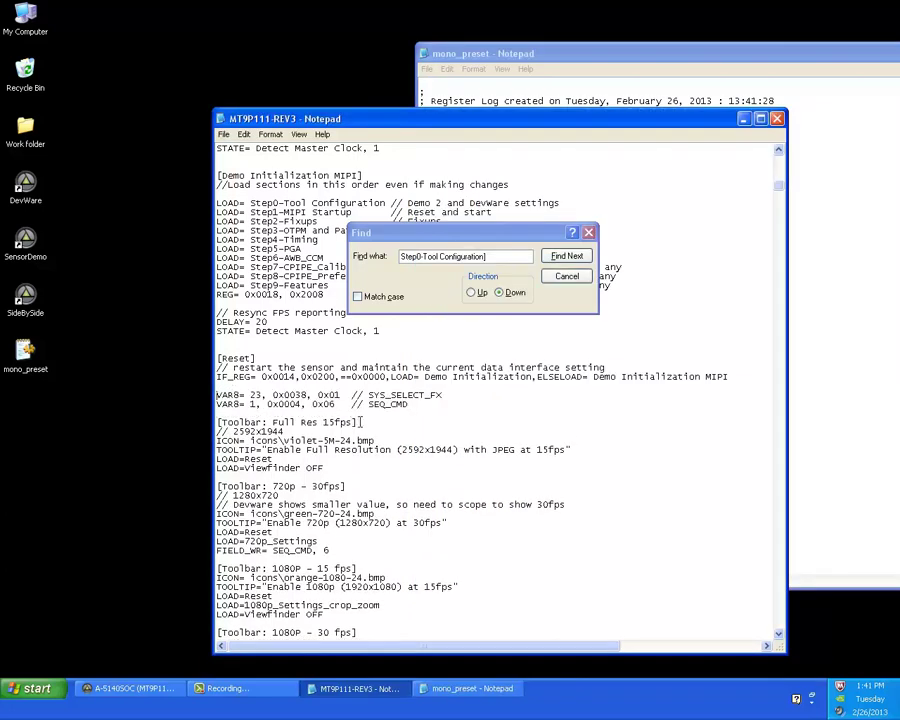
Copy the "[Toolbar: Full Res 15fps]" section header onto a new line directly above the pasted VAR8 lines
drag(357, 422, 209, 422)
key(ctrl+c)
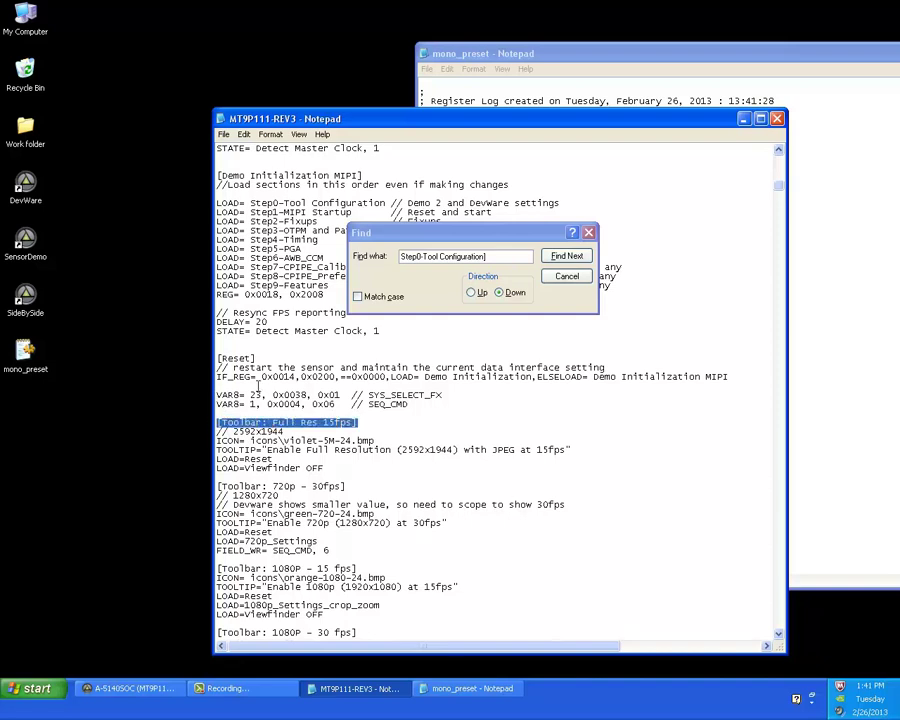
click(236, 385)
key(Return)
key(ctrl+v)
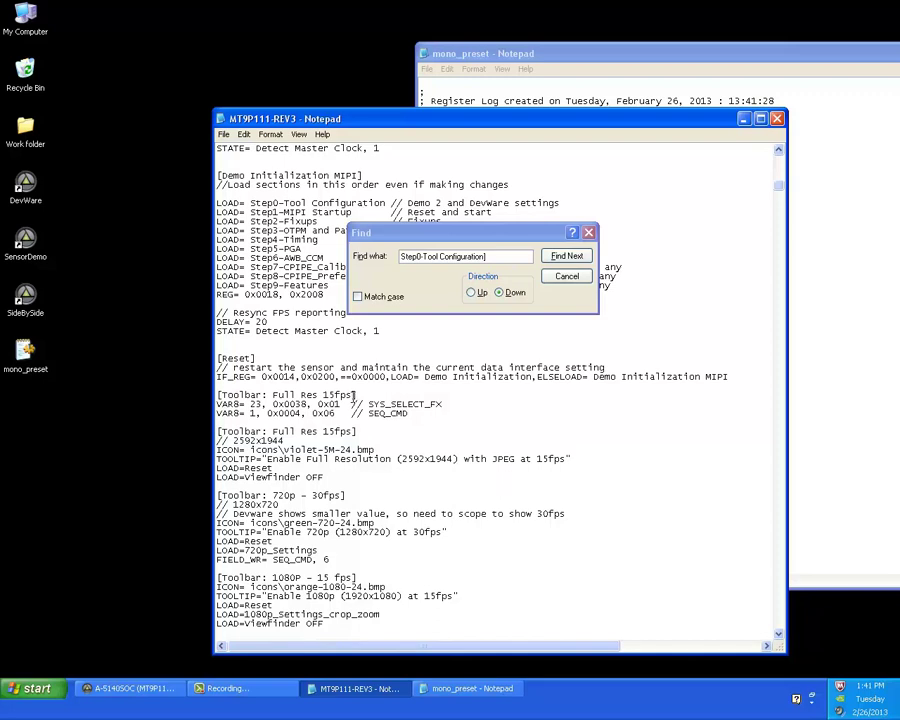
Rename the copied section header above the VAR8 lines as "[Toolbar: Mono on]"
key(BackSpace)
key(BackSpace)
key(BackSpace)
key(BackSpace)
key(BackSpace)
key(BackSpace)
key(BackSpace)
key(BackSpace)
key(BackSpace)
key(BackSpace)
key(BackSpace)
key(BackSpace)
key(BackSpace)
key(BackSpace)
text(Mono on)
Copy the Full Res 15fps section's TOOLTIP line into the Mono on section and reword it as "Enable Monochrome"
drag(572, 458, 200, 458)
key(ctrl+c)
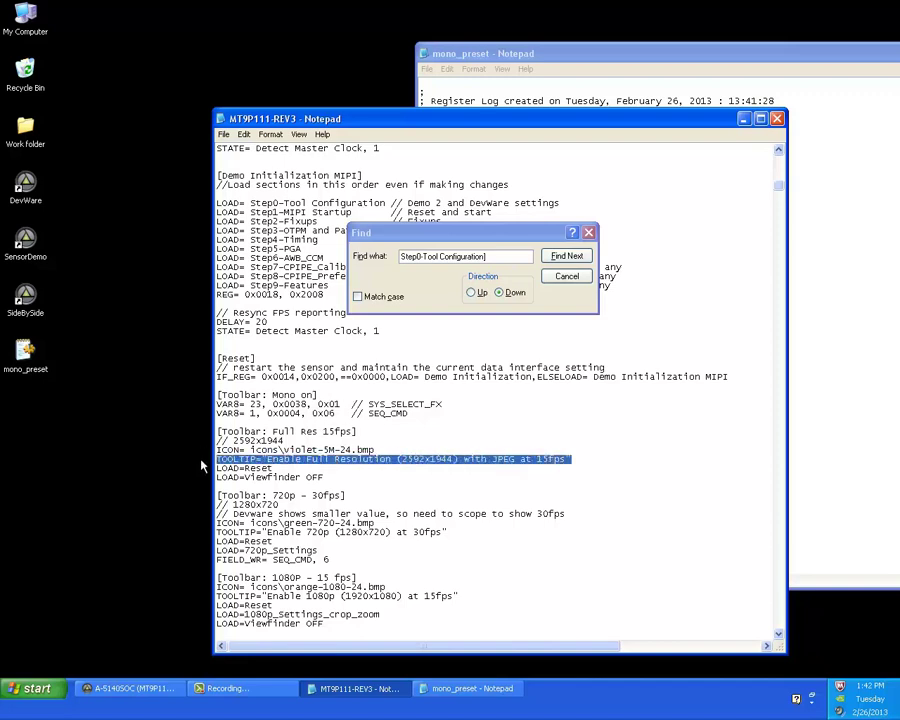
click(324, 394)
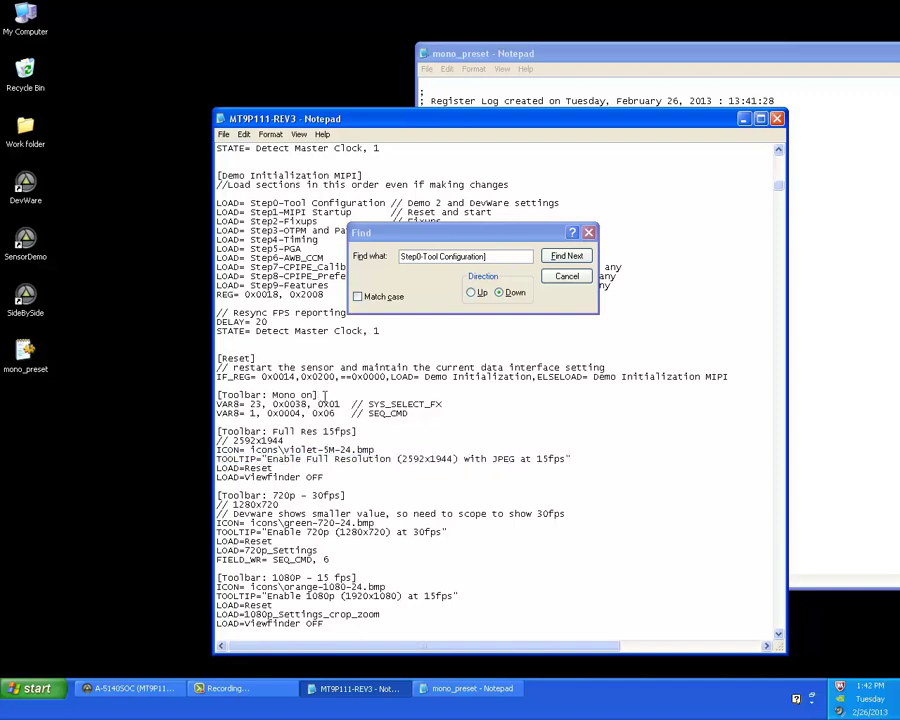
key(ctrl+v)
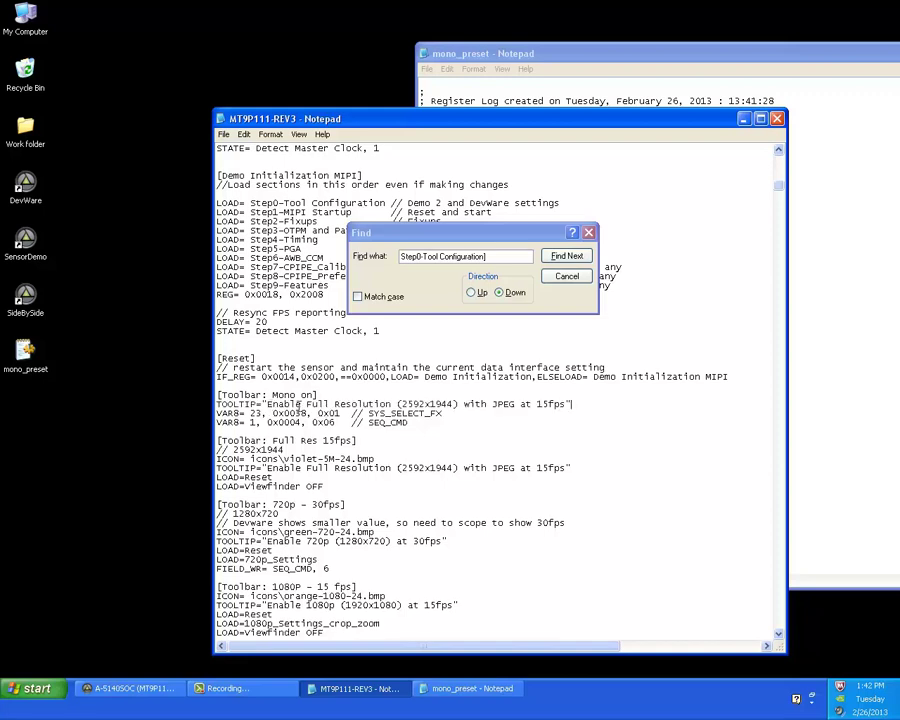
drag(308, 404, 563, 407)
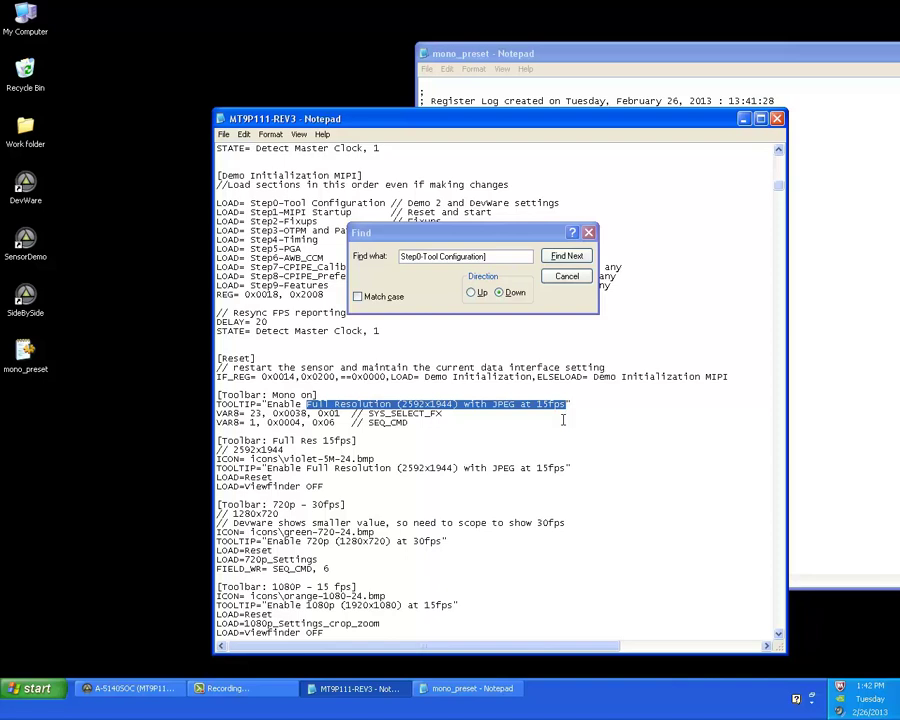
text(Monochrome)
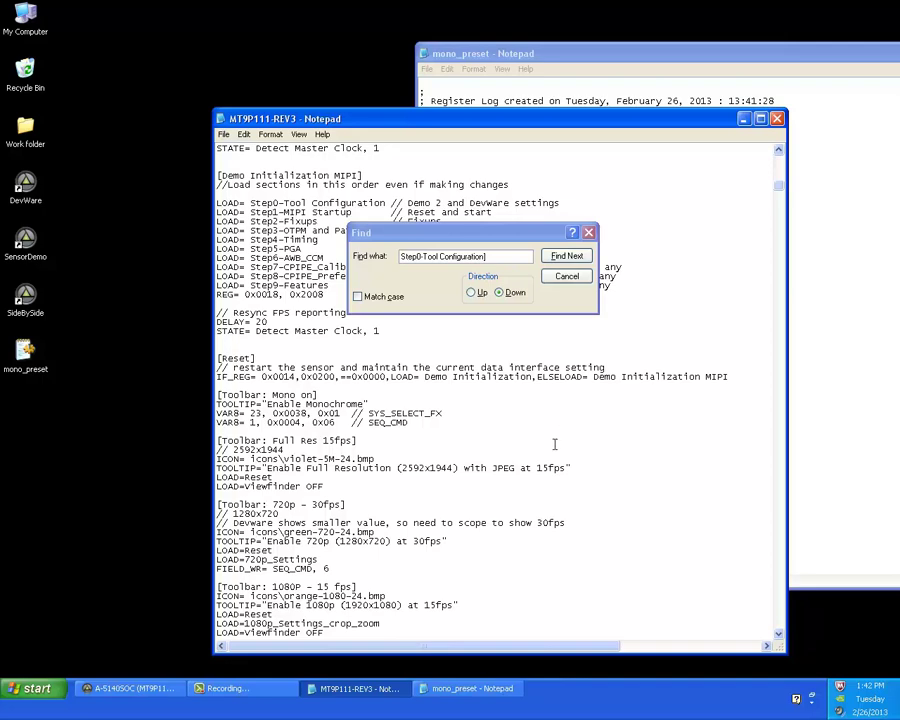
Switch to DevWare and reload the MT9P111-REV3.ini preset file
click(140, 688)
click(373, 457)
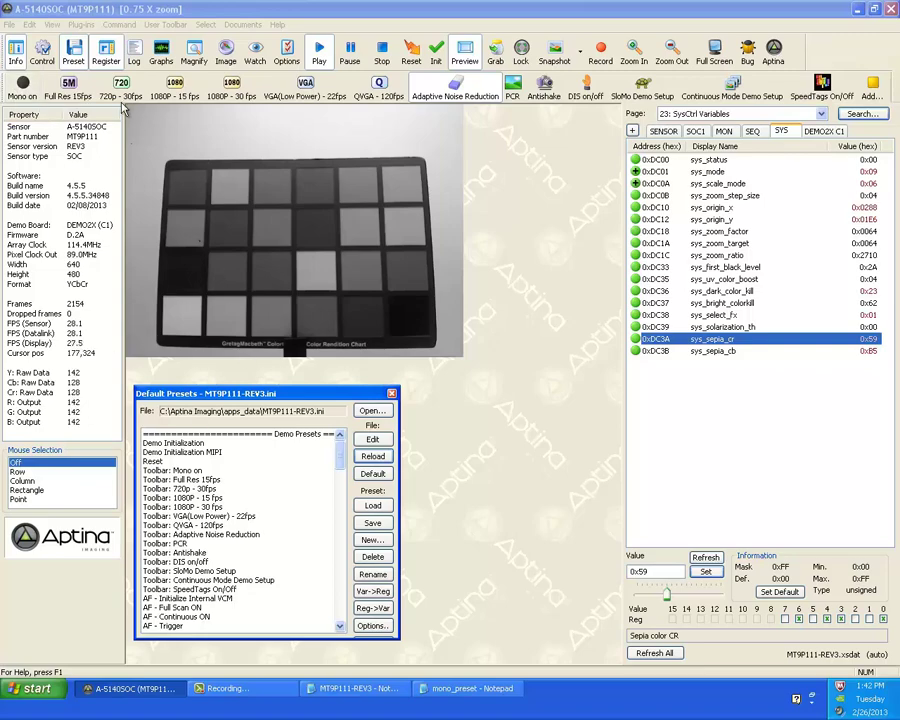
Set the Sensor Control effects mode to Off and apply the new Mono on toolbar preset
click(42, 52)
drag(260, 371, 566, 371)
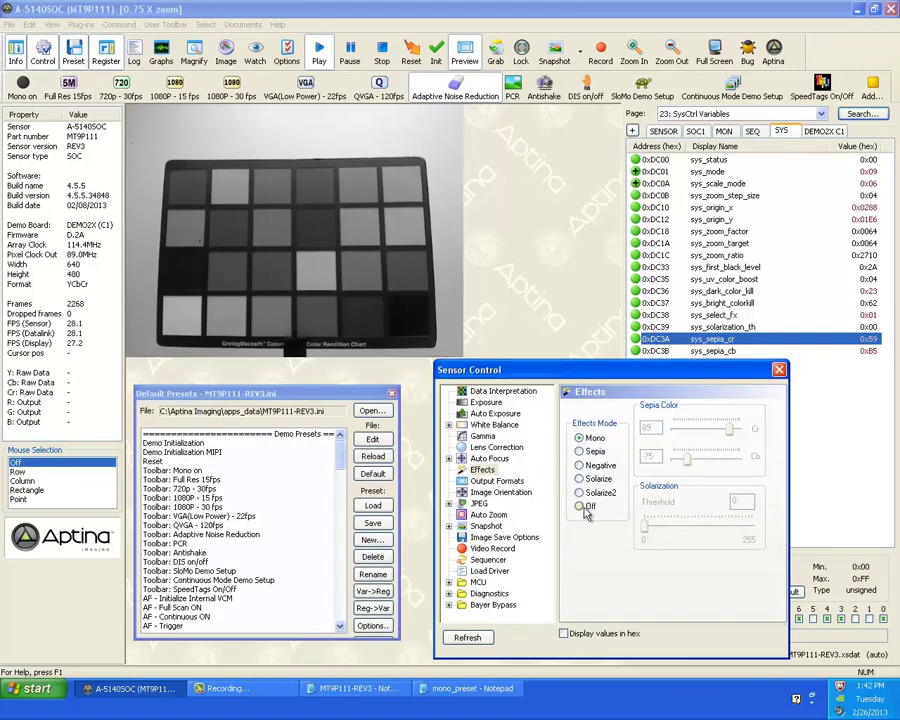
click(579, 507)
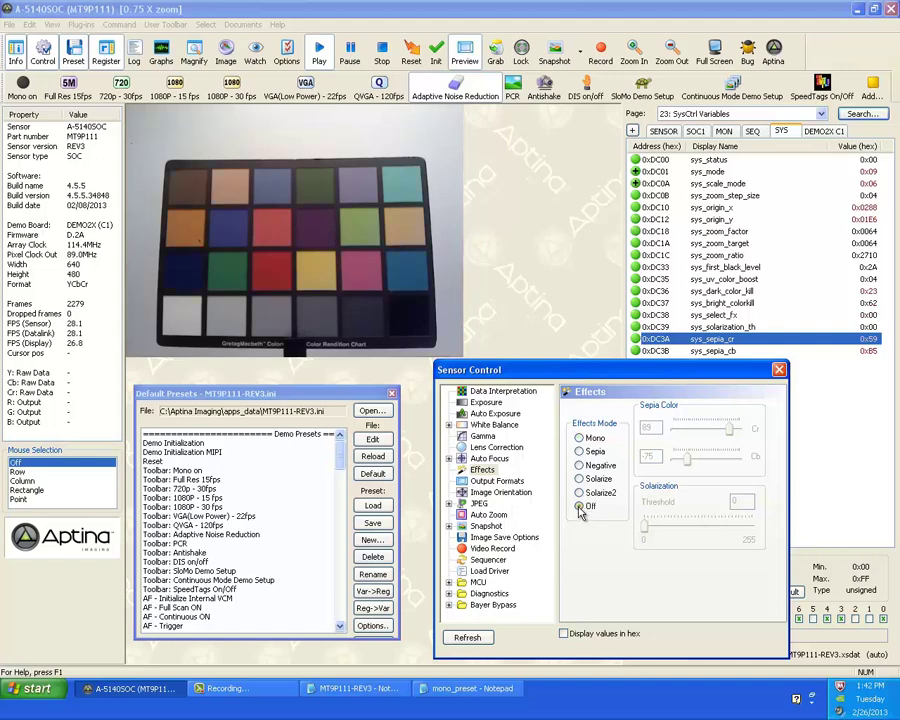
click(22, 88)
click(22, 88)
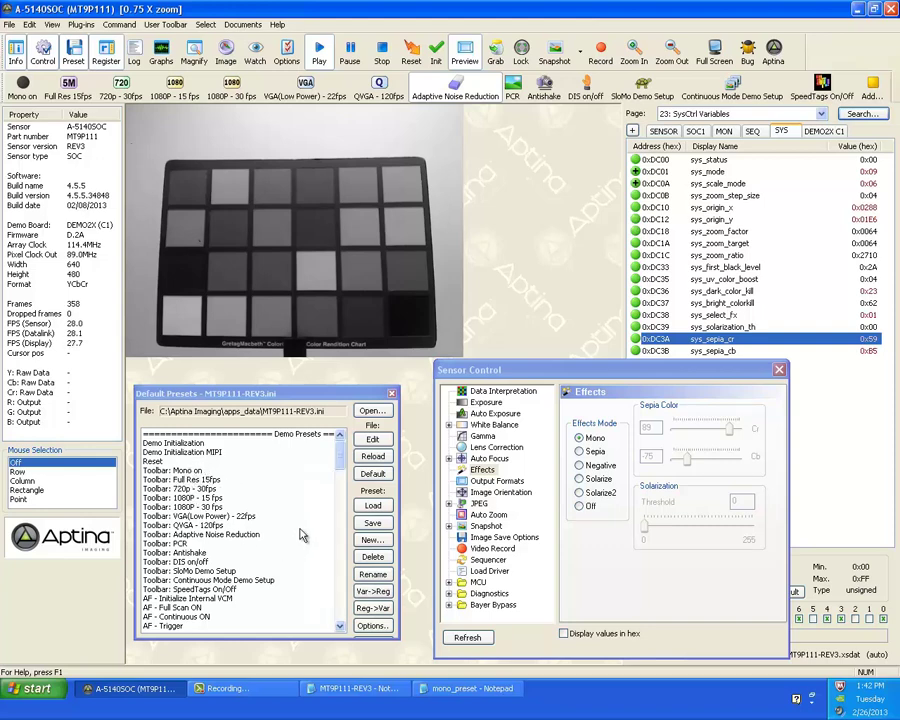
Set the effects mode back to Off and load "Toolbar: Mono on" from the Default Presets list
click(580, 507)
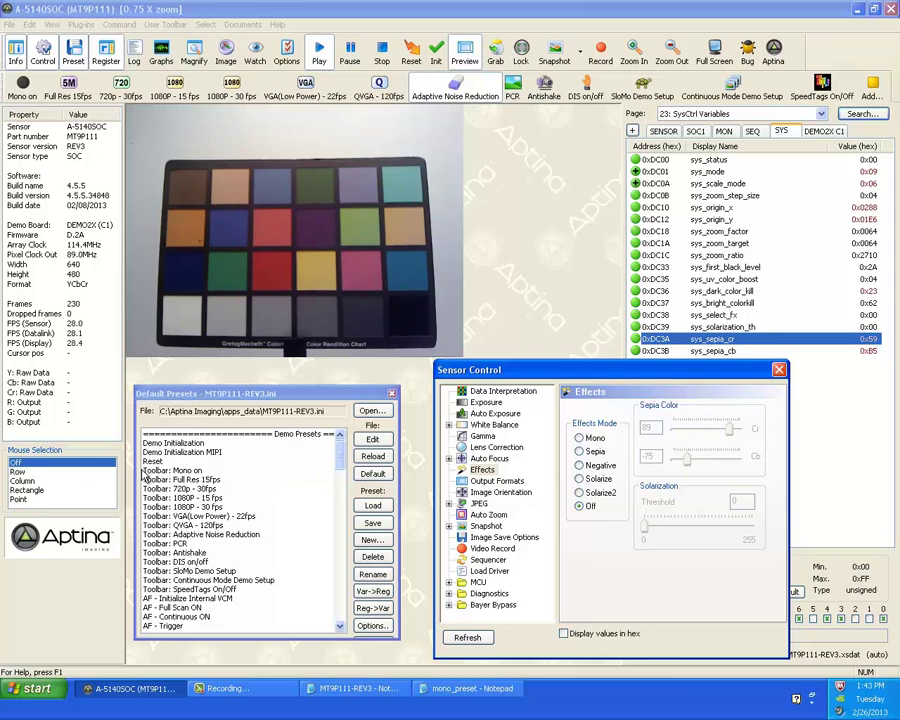
click(176, 472)
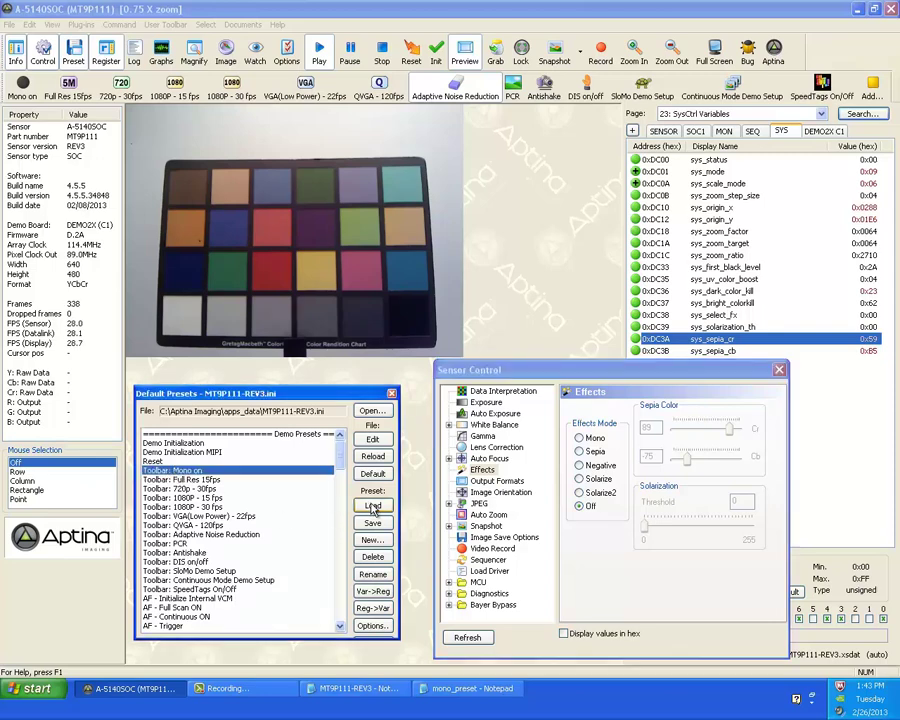
click(373, 507)
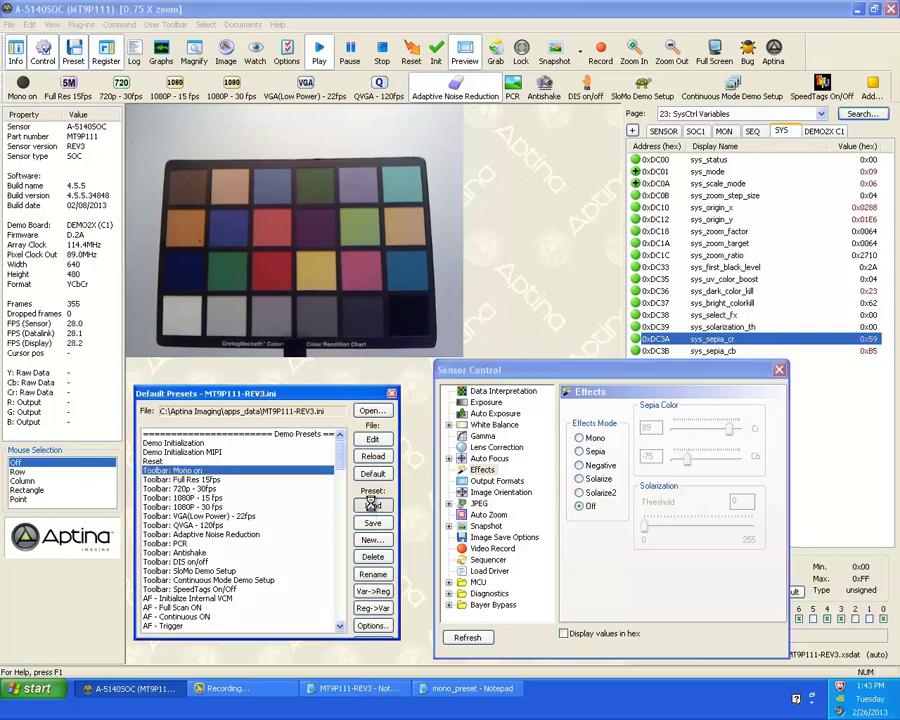
Set the effects mode to Off, reapply "Toolbar: Mono on" directly from the preset list, and return the effects mode to Off
click(581, 507)
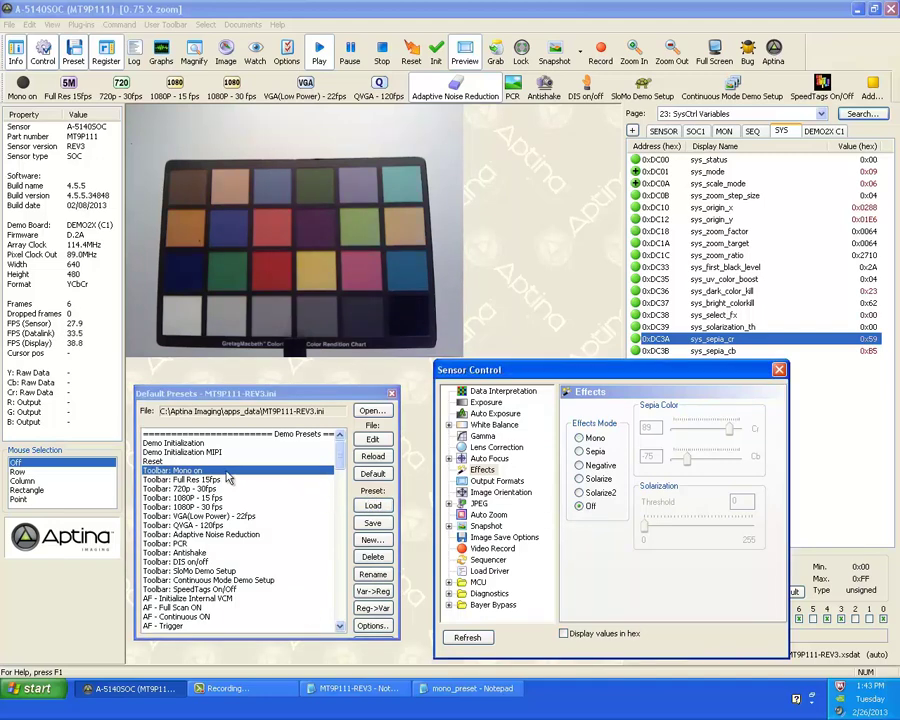
double_click(193, 471)
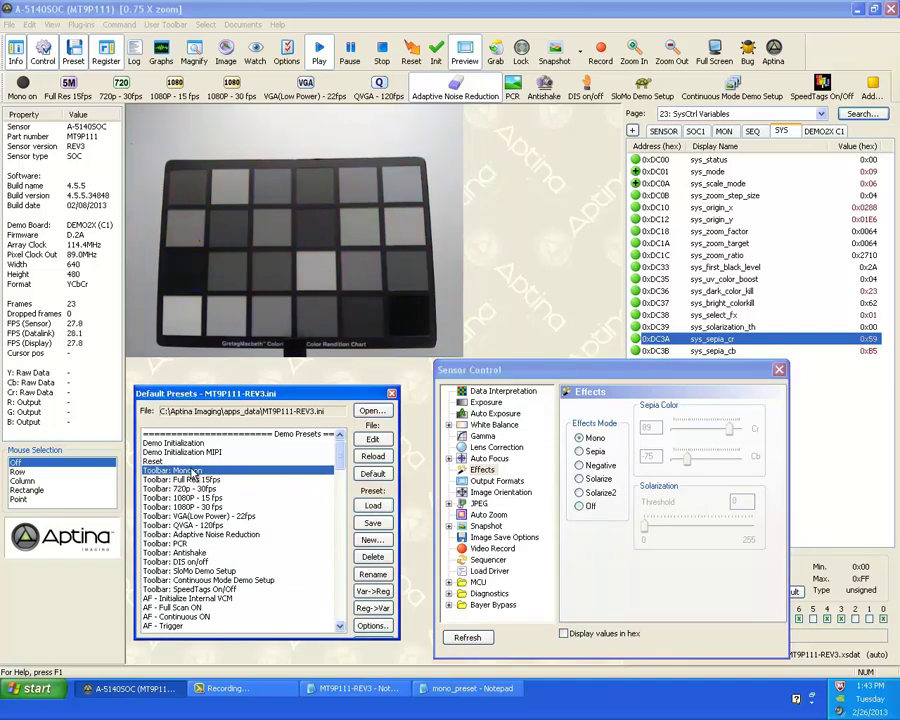
click(581, 507)
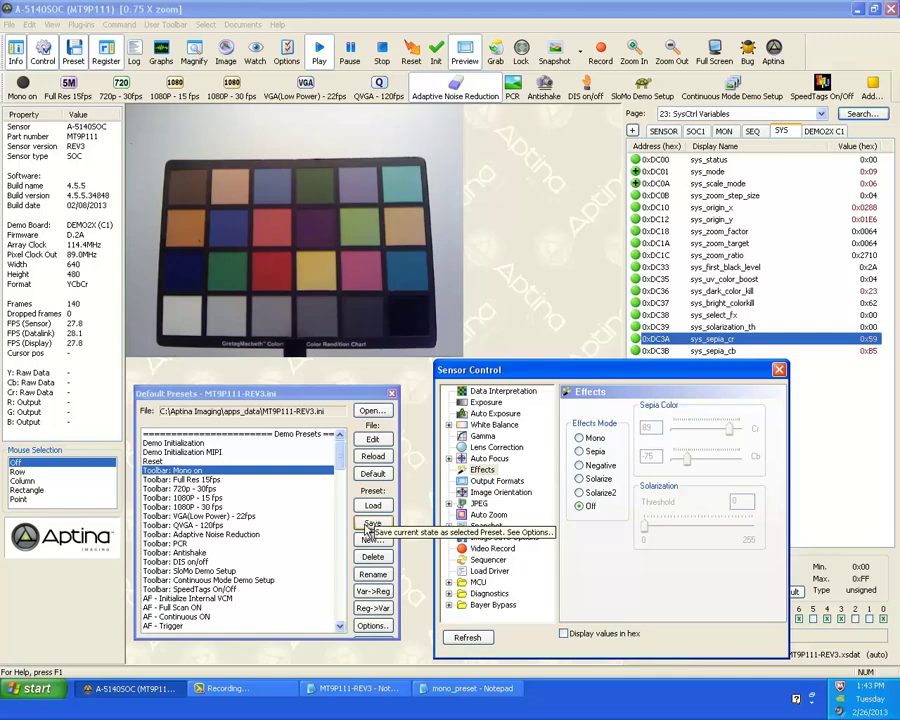
click(365, 528)
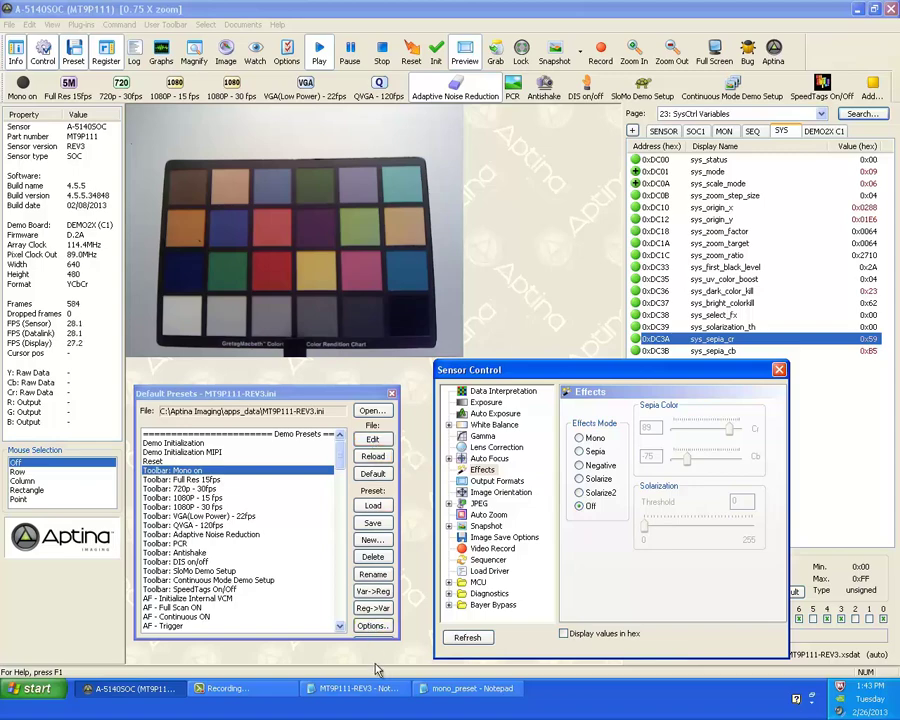
Close the MT9P111-REV3 and mono_preset Notepad windows
click(372, 440)
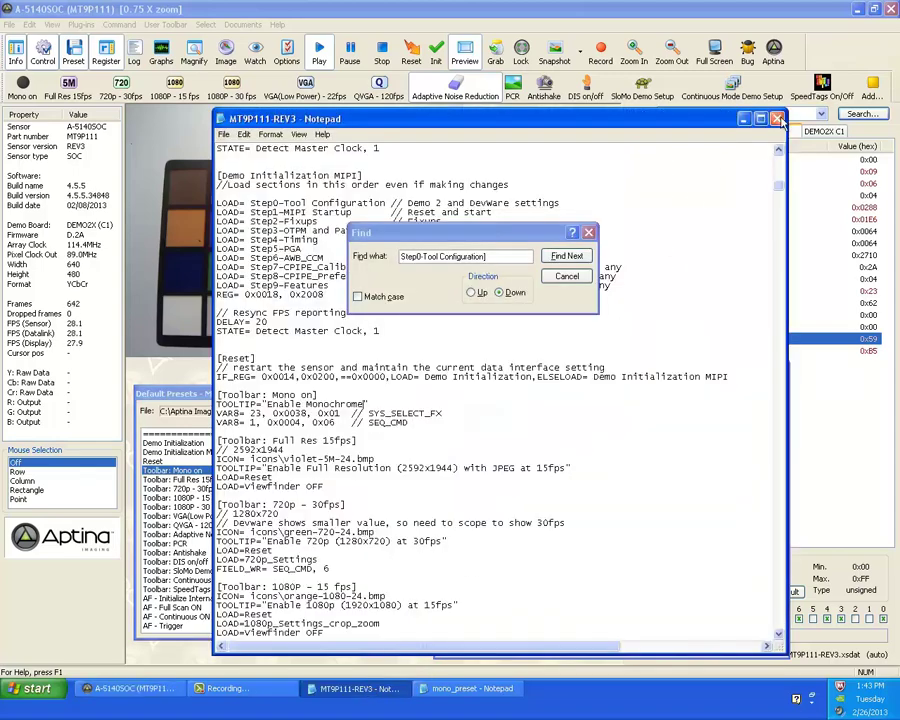
key(alt+F4)
click(400, 687)
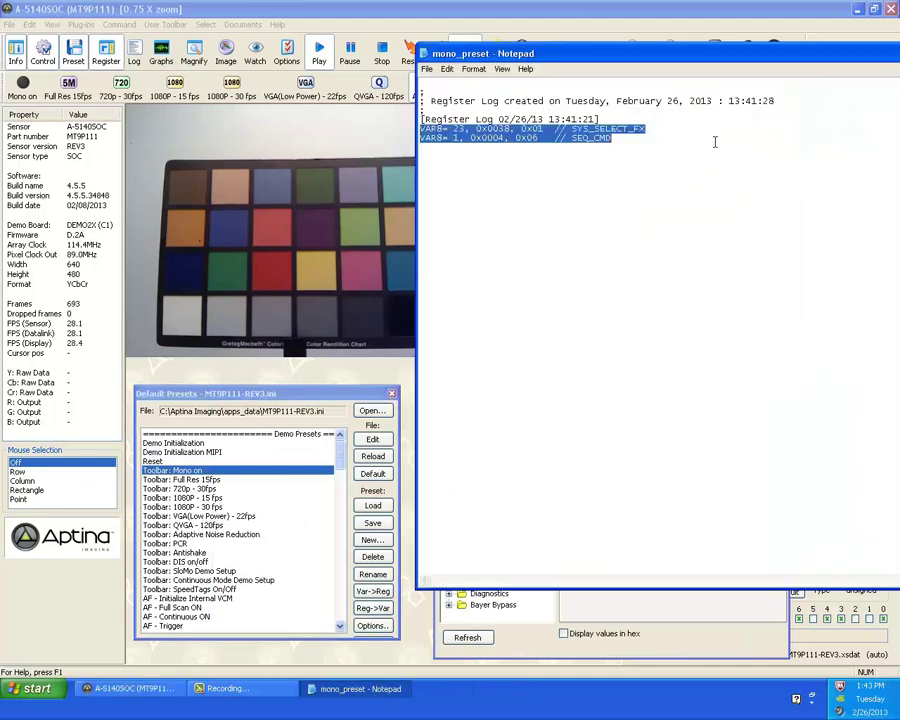
drag(832, 34, 701, 56)
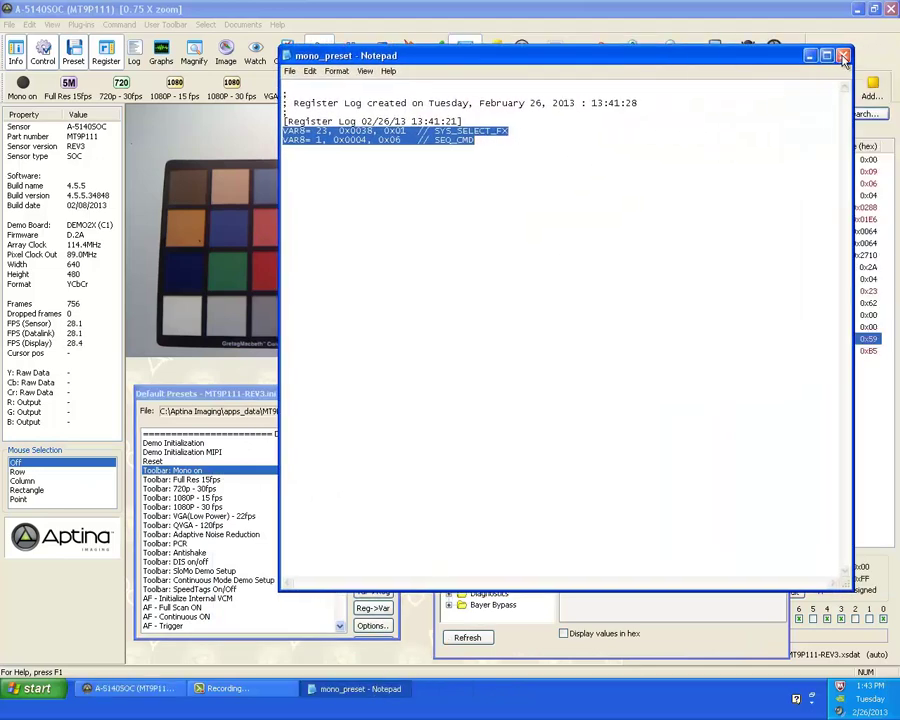
key(alt+F4)
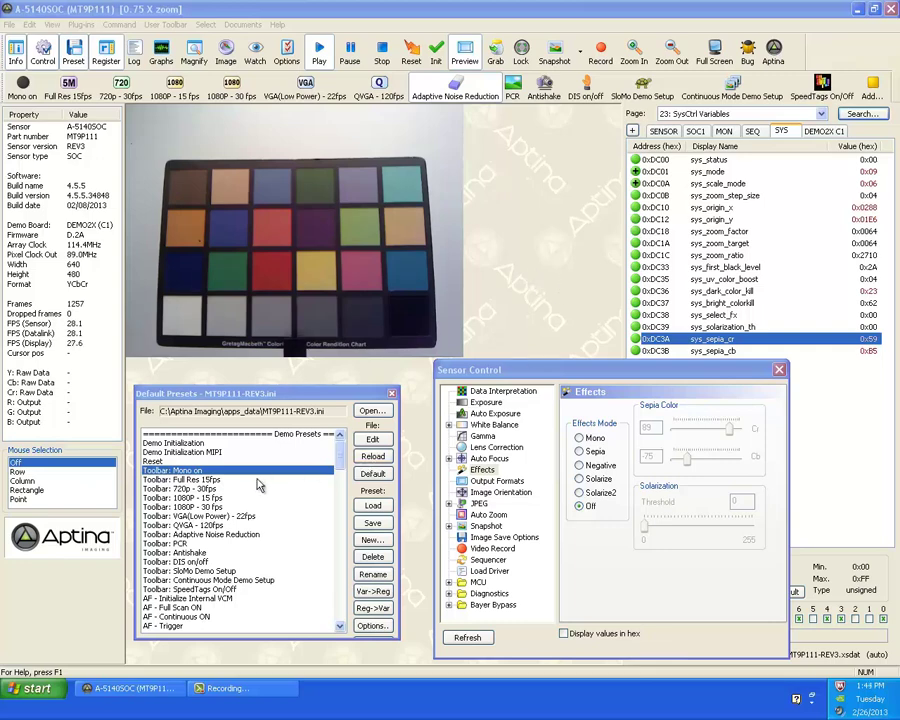
Locate the DevWare inifile User Guide among the user guides and look through the available development guides
click(242, 24)
mouse_move(258, 111)
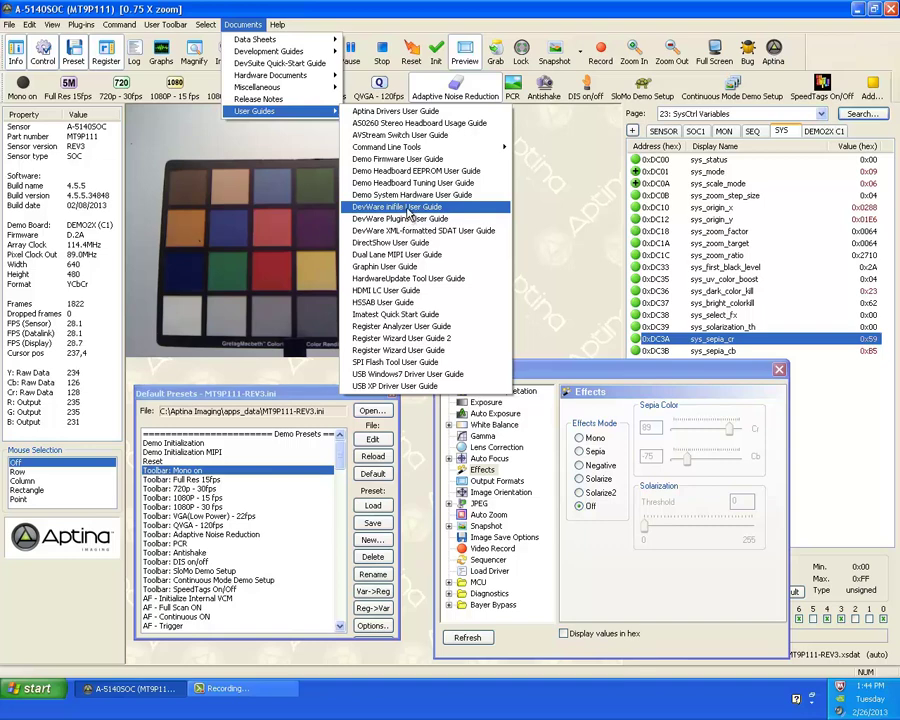
mouse_move(276, 52)
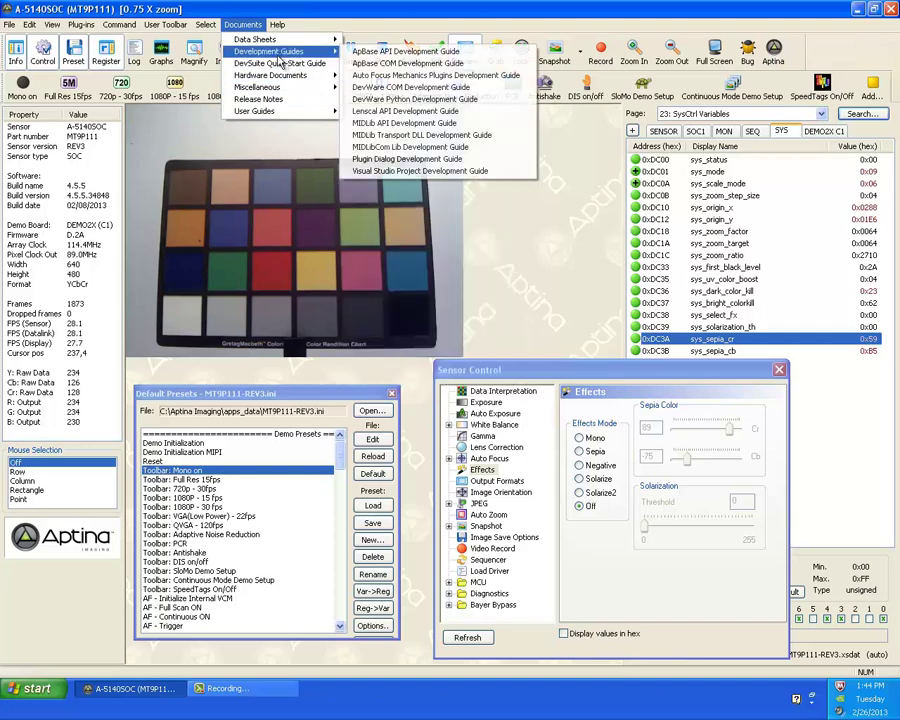